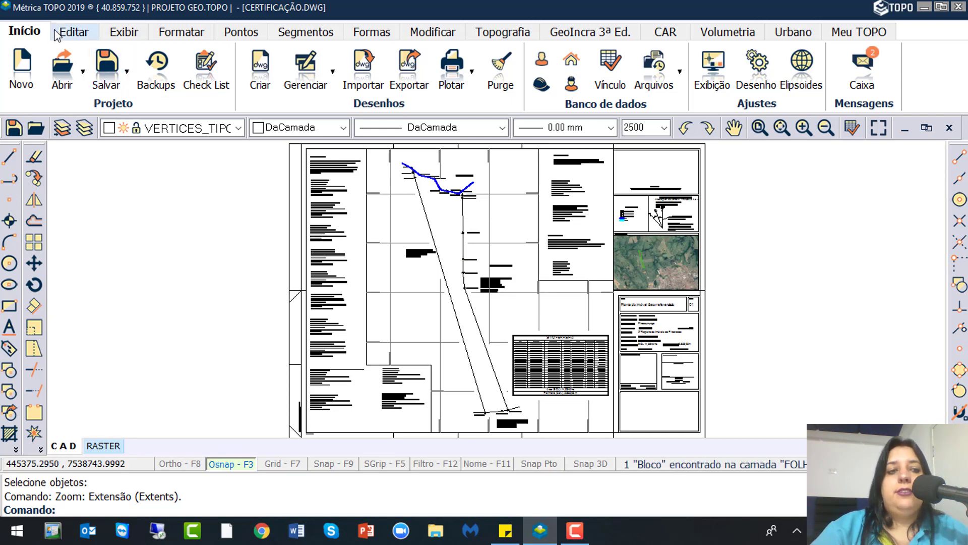
# Start creating a block and select the AAS-P-1609 and AAS-M-1562 vertex symbols, the blue river polyline and the perimeter polyline
pyautogui.click(73, 35)
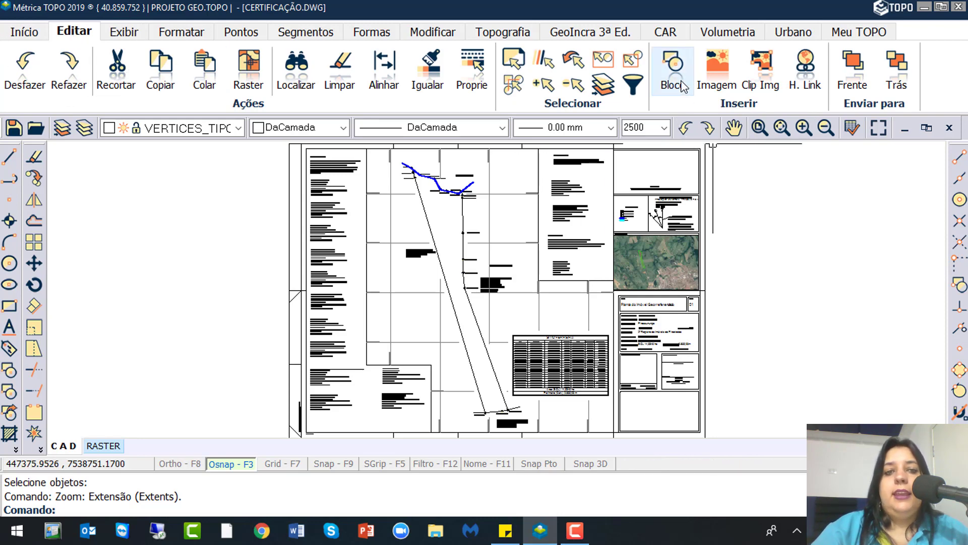
pyautogui.click(372, 32)
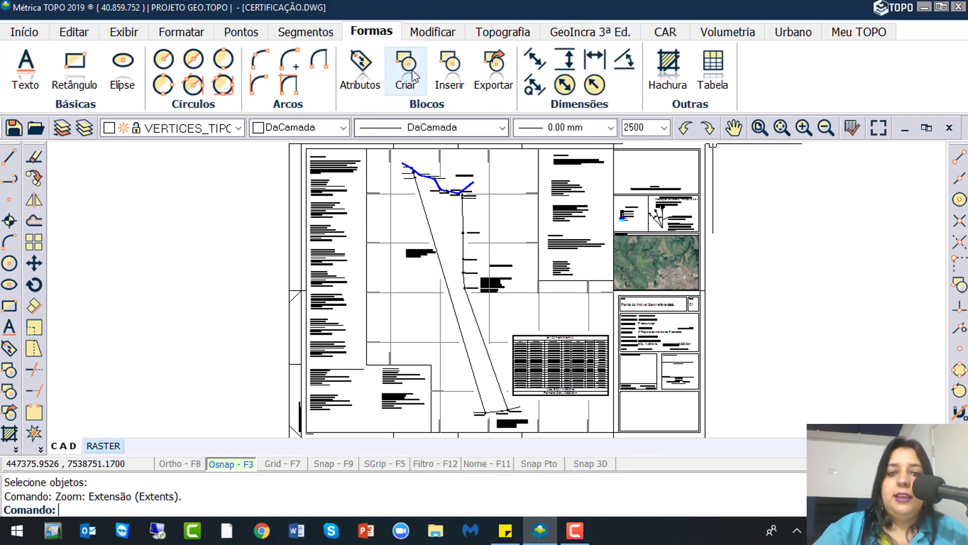
pyautogui.click(453, 76)
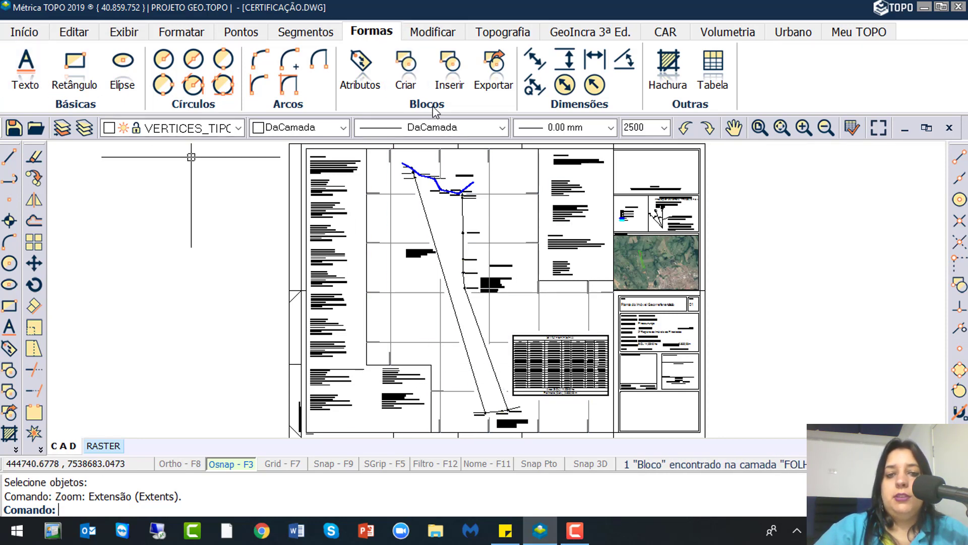
pyautogui.click(404, 72)
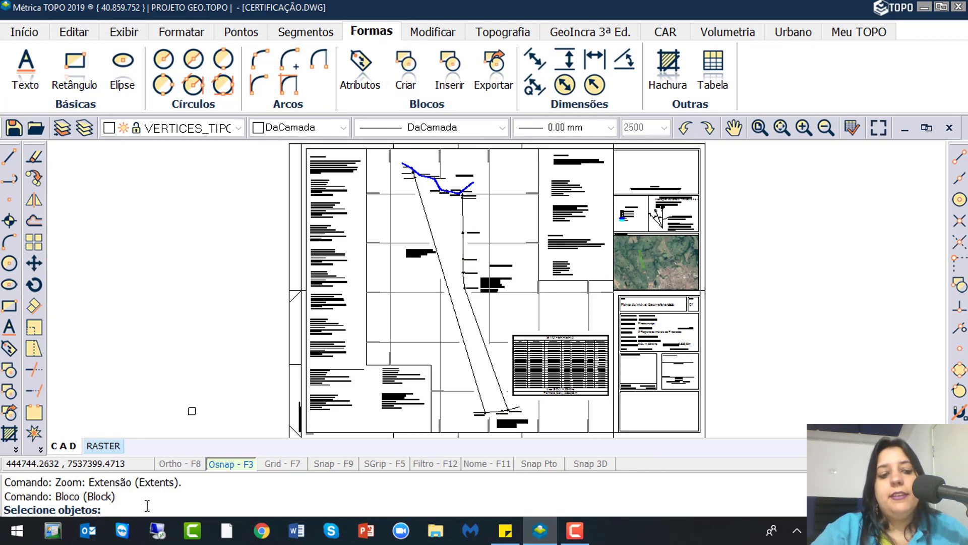
pyautogui.press('ctrl')
pyautogui.press('ctrl')
pyautogui.press('ctrl')
pyautogui.press('ctrl')
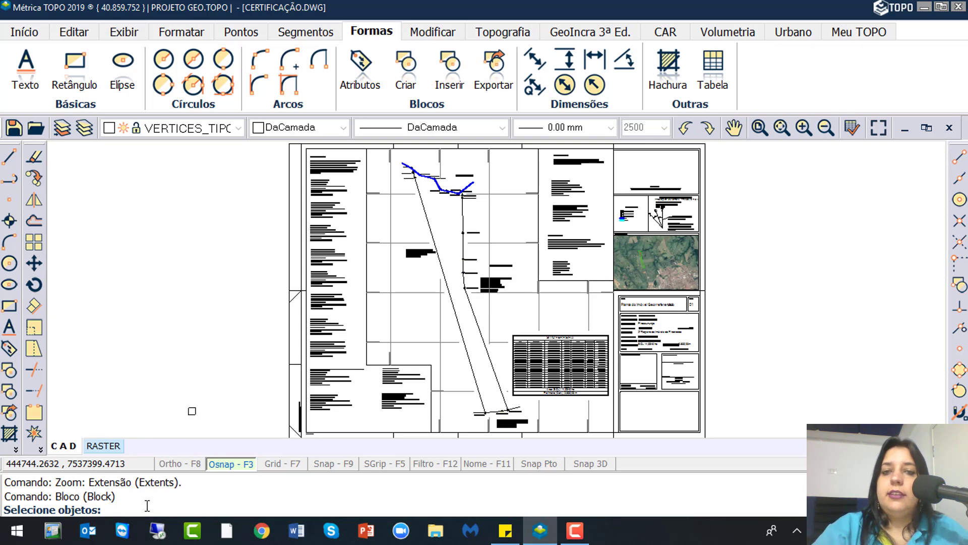
pyautogui.scroll(6, 409, 174)
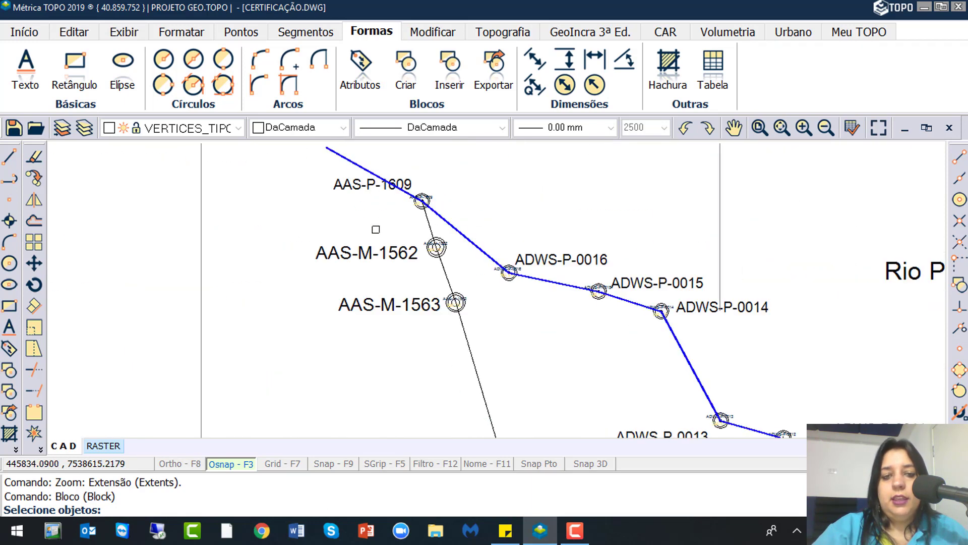
pyautogui.click(356, 183)
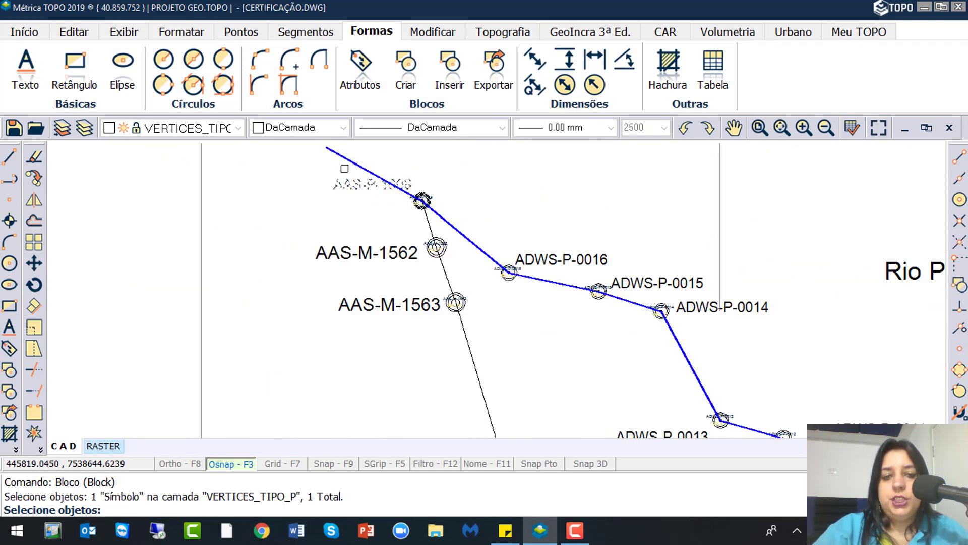
pyautogui.click(338, 157)
pyautogui.click(436, 247)
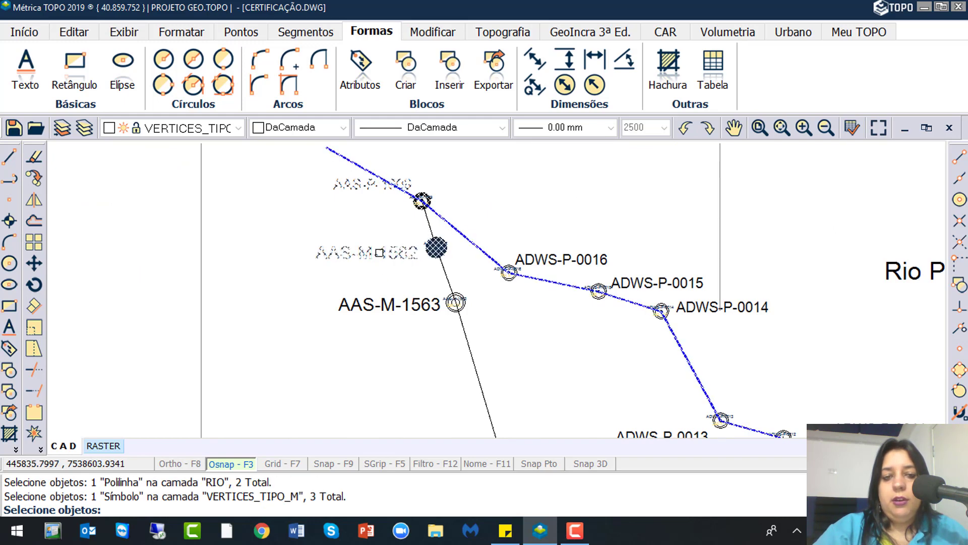
pyautogui.click(447, 275)
# Add the Rio Pirapozinho text, the ADWS-P-0013 vertex symbol and the Sítio Planalto Nordeste text lines to the block selection and finish selecting
pyautogui.scroll(-3, 396, 218)
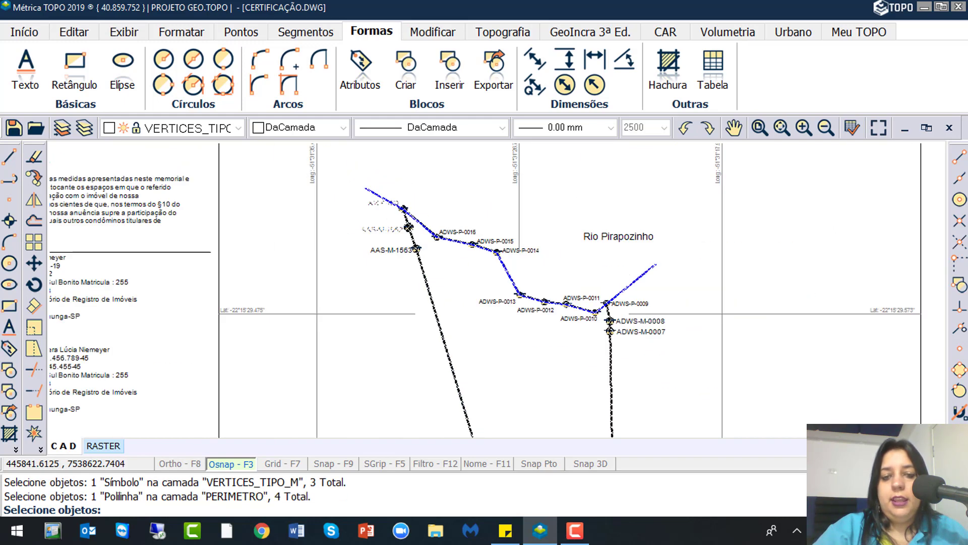
pyautogui.click(629, 231)
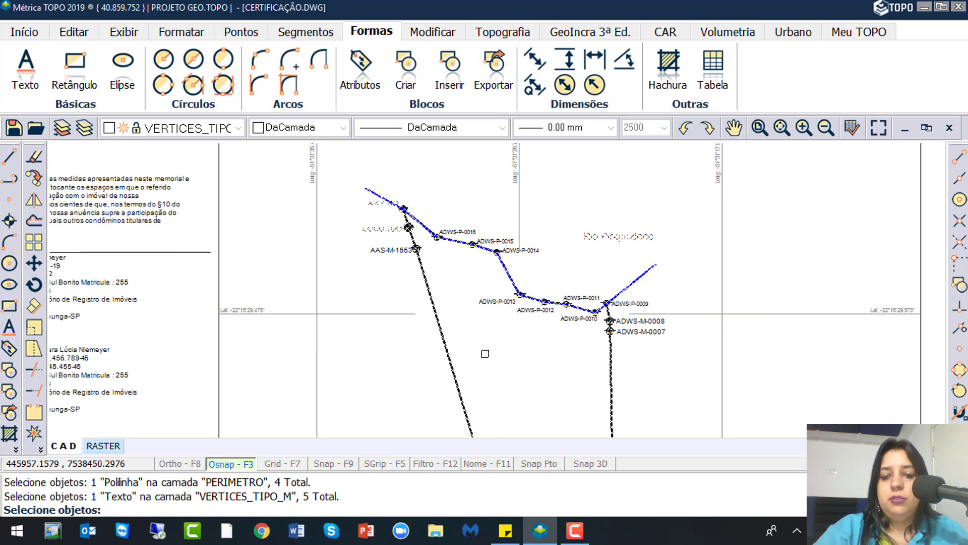
pyautogui.click(490, 301)
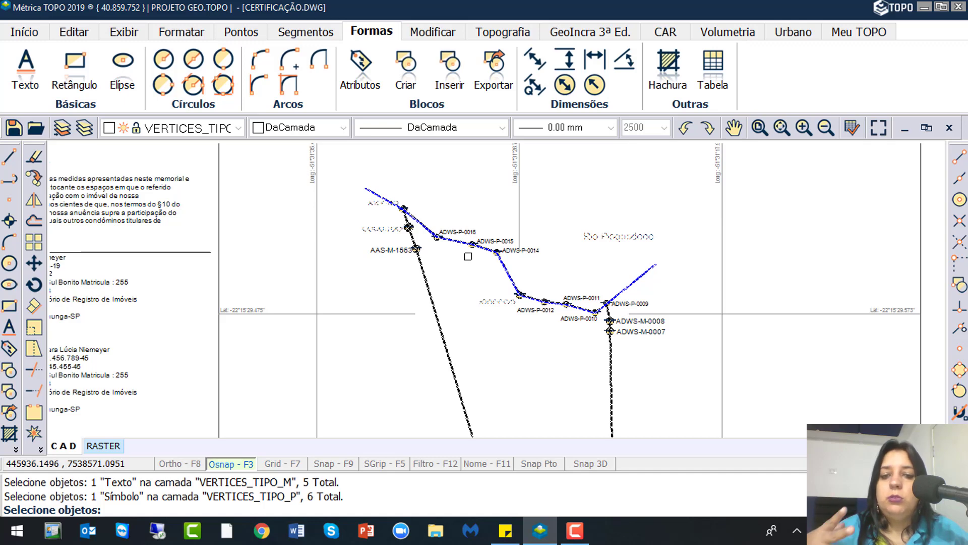
pyautogui.scroll(-5, 468, 256)
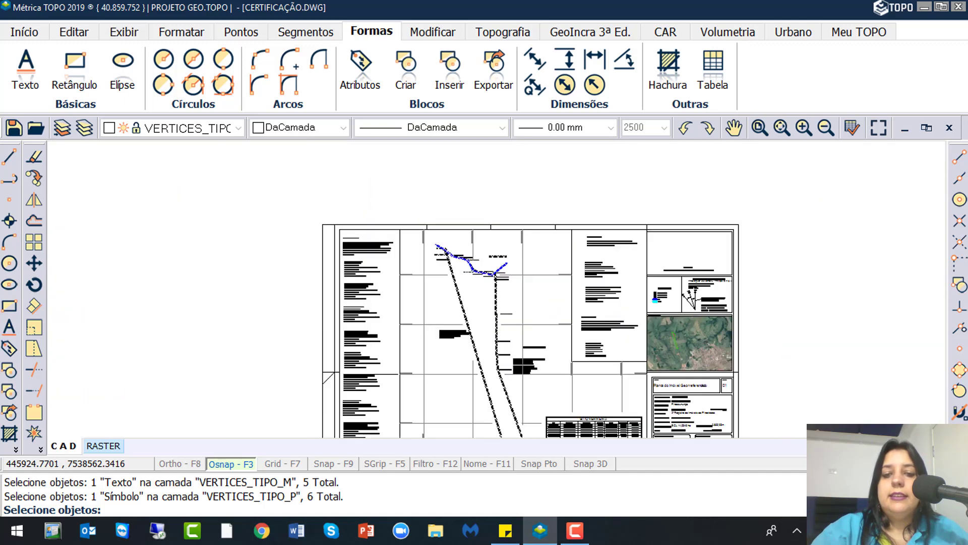
pyautogui.scroll(5, 494, 325)
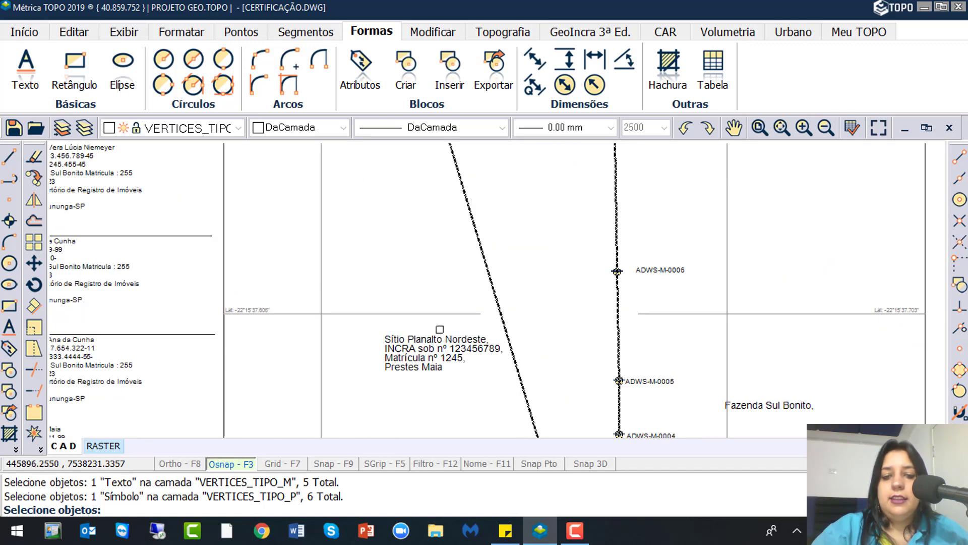
pyautogui.click(418, 380)
pyautogui.click(440, 327)
pyautogui.scroll(-3, 437, 303)
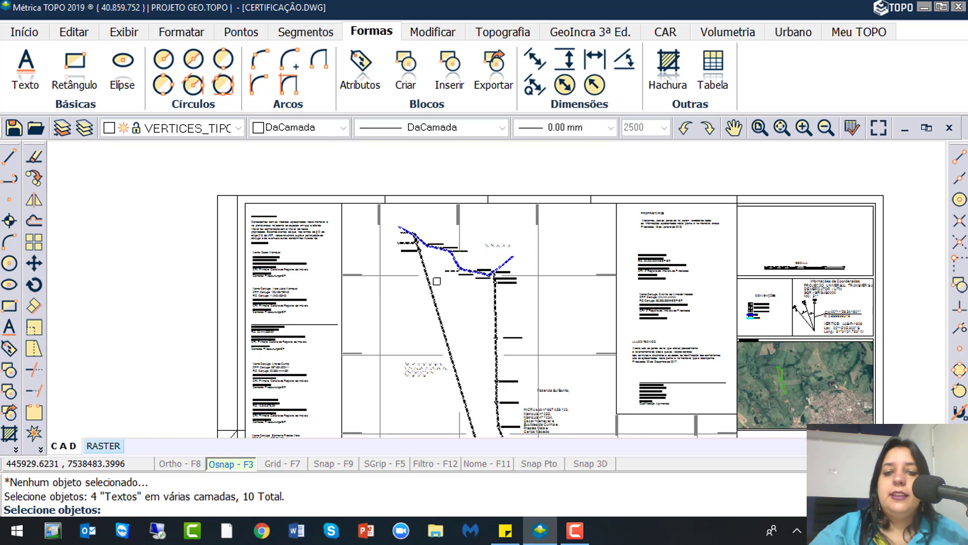
pyautogui.press('Return')
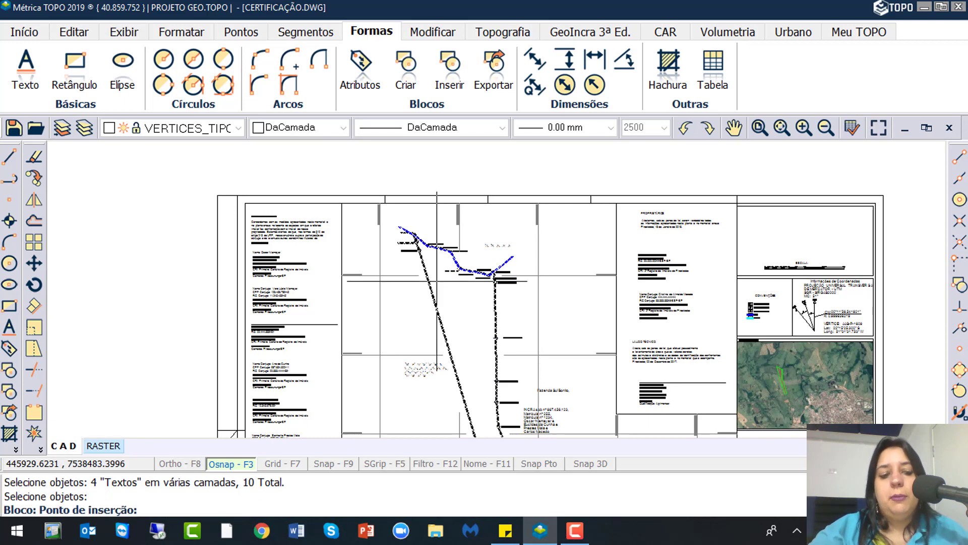
# Set the block's insertion point at the centre of vertex AAS-P-1609
pyautogui.click(79, 517)
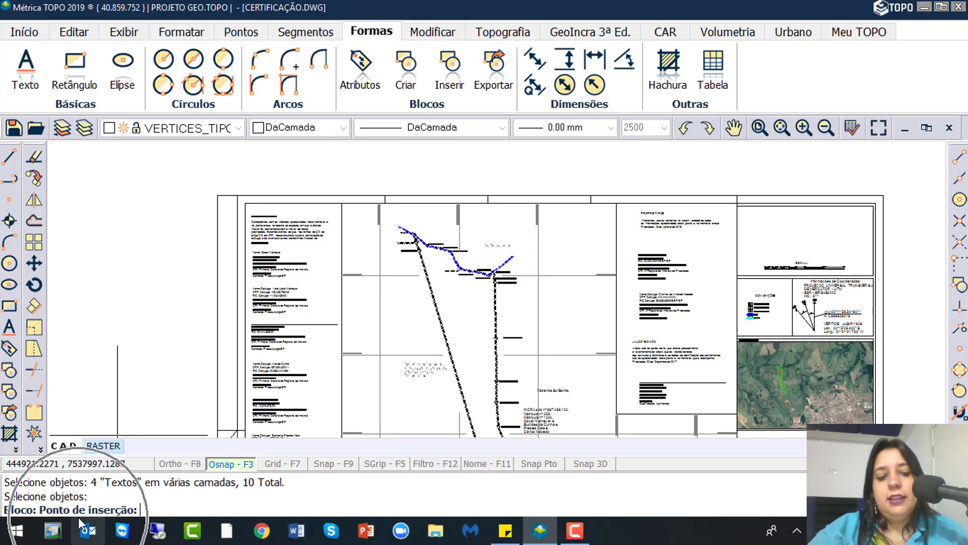
pyautogui.click(78, 516)
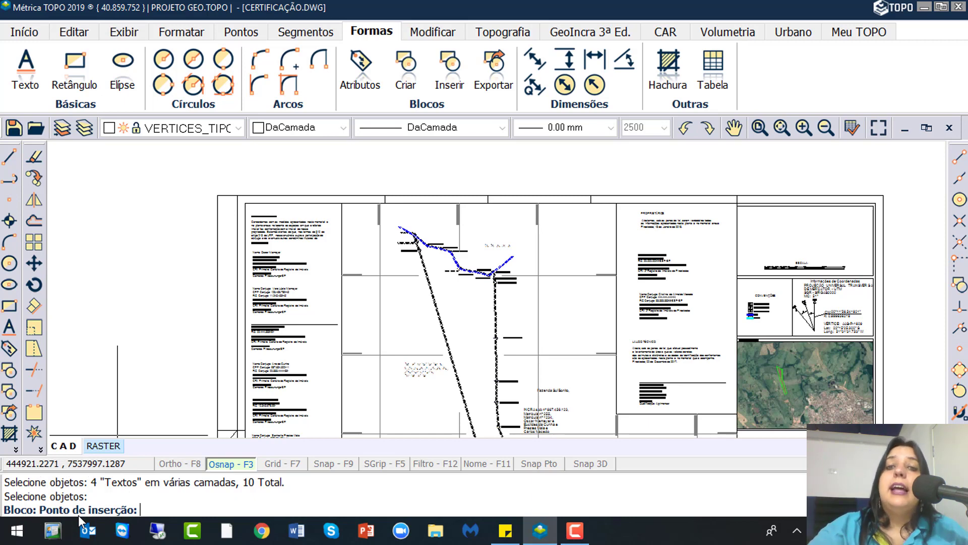
pyautogui.click(414, 235)
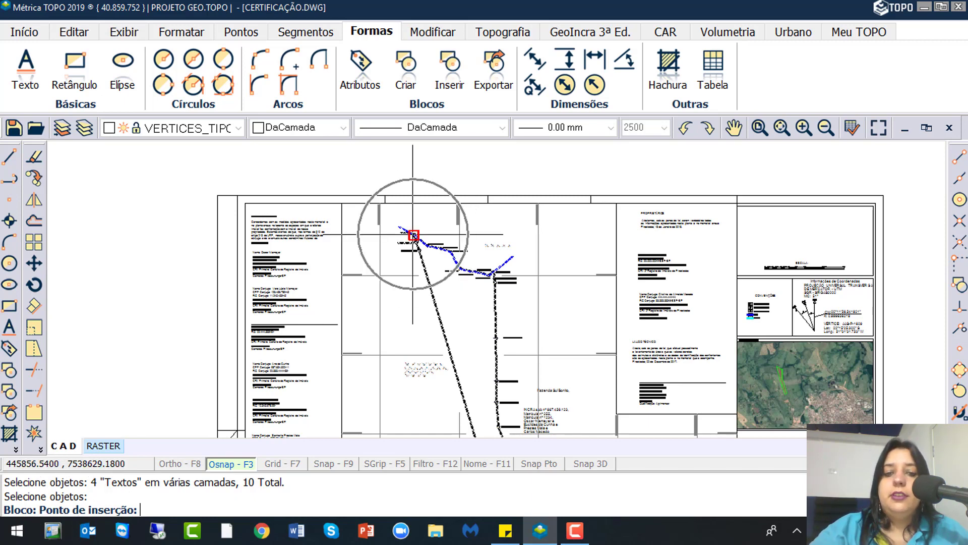
pyautogui.scroll(5, 413, 235)
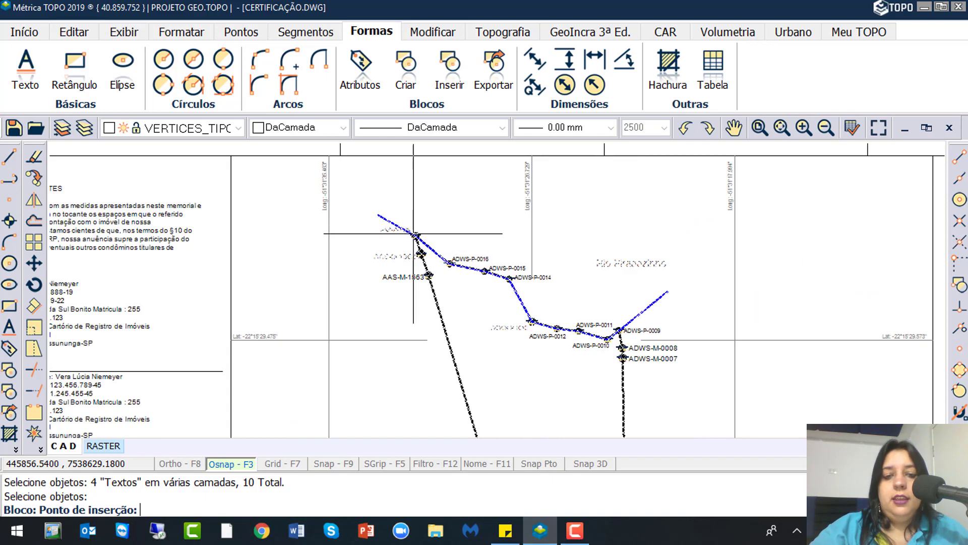
pyautogui.scroll(2, 419, 237)
pyautogui.click(424, 241)
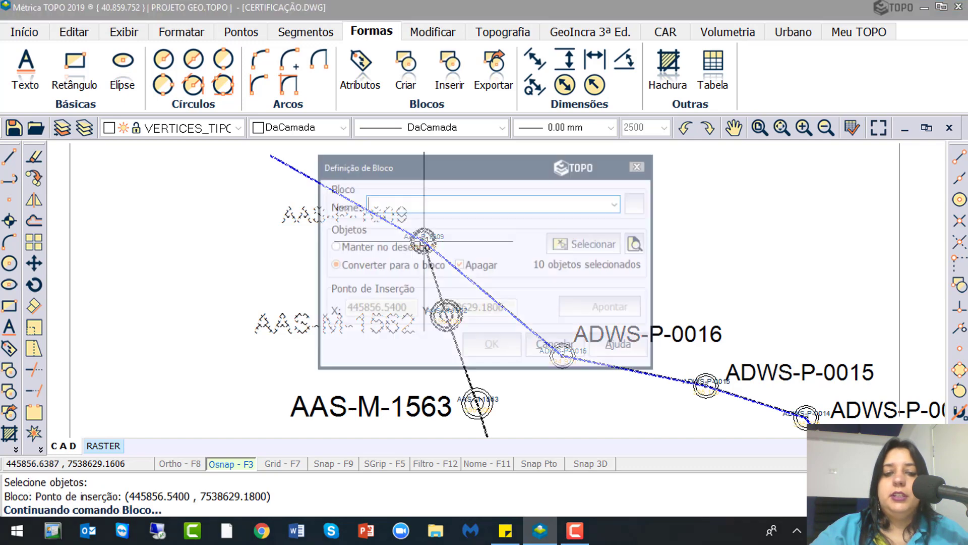
# Name the block "Bloco perimetro", choose to keep the original objects in the drawing (Manter no desenho), and create it
pyautogui.click(390, 198)
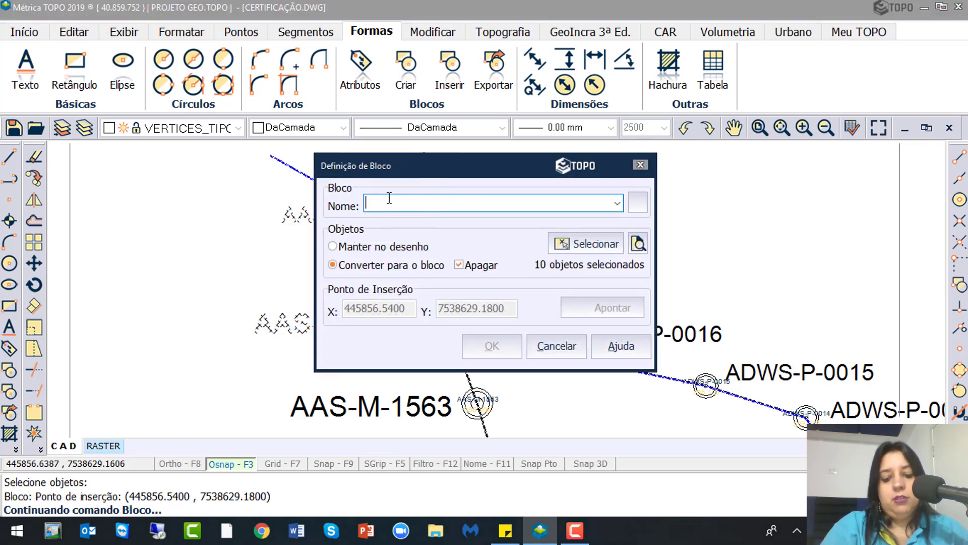
pyautogui.write('Bloco perimetro')
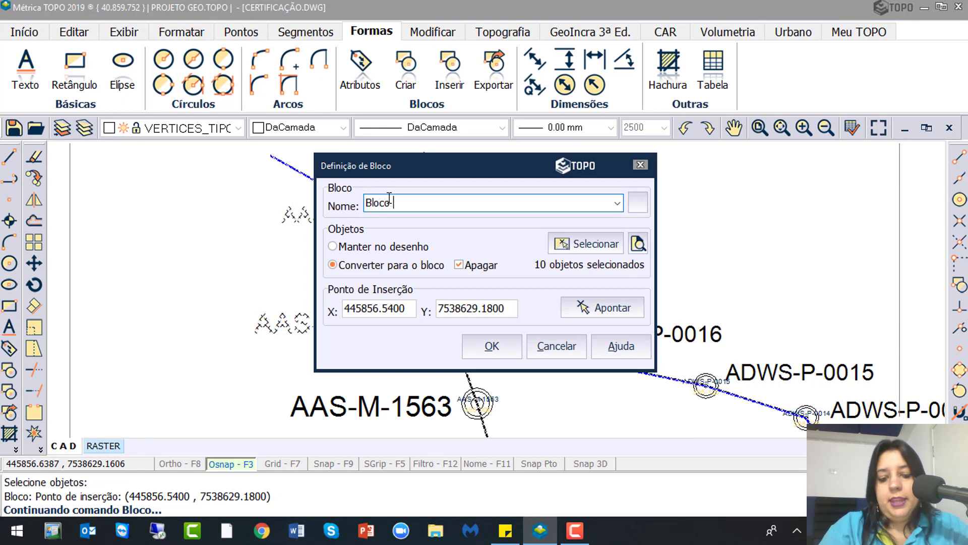
pyautogui.click(349, 250)
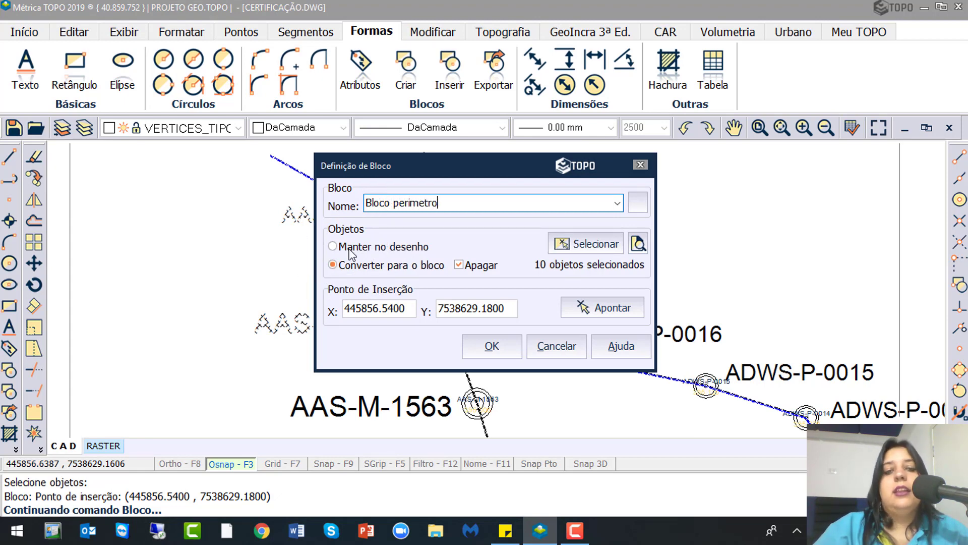
pyautogui.click(350, 250)
pyautogui.click(349, 250)
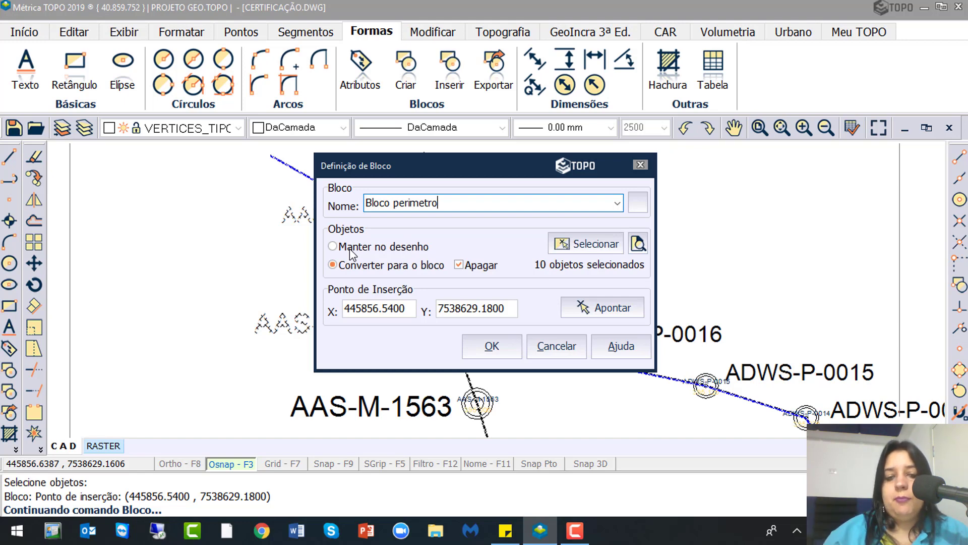
pyautogui.click(370, 268)
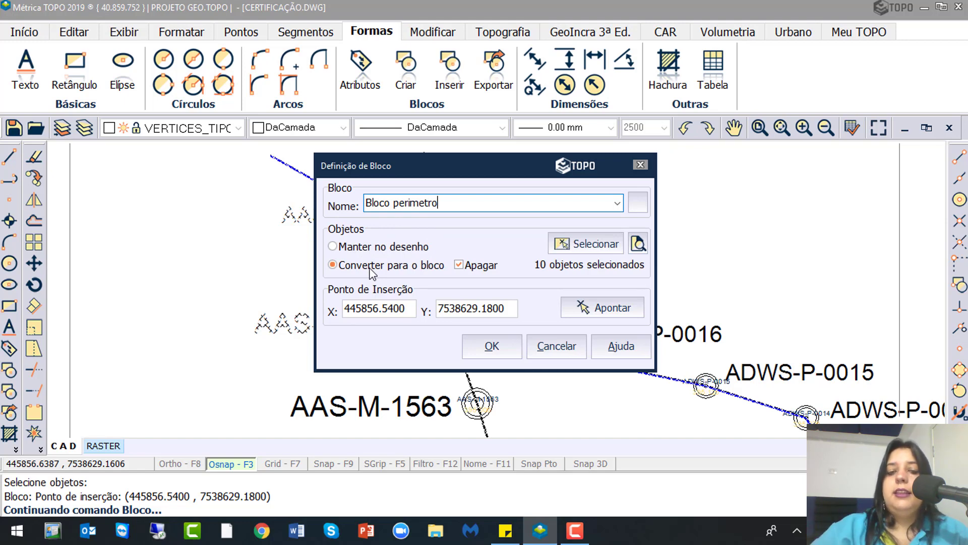
pyautogui.click(464, 263)
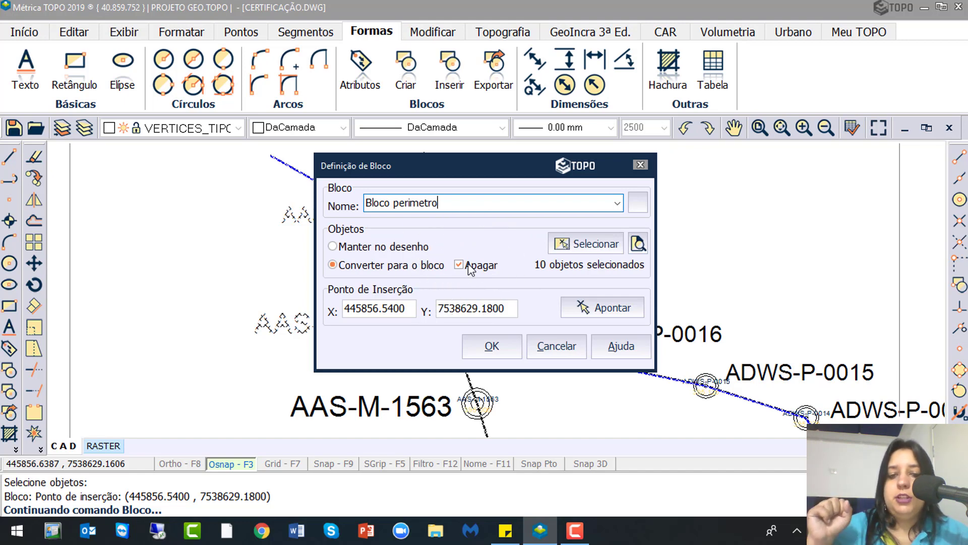
pyautogui.click(384, 246)
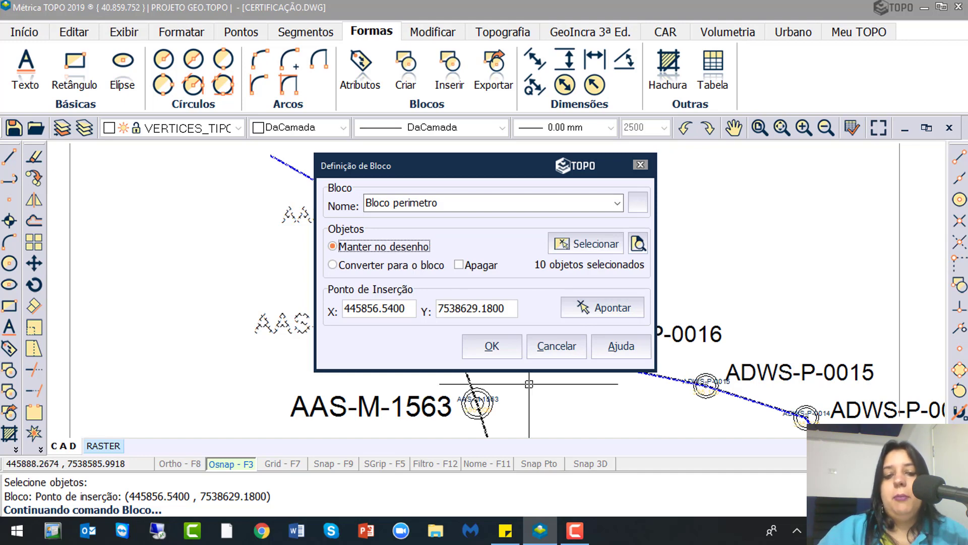
pyautogui.click(519, 355)
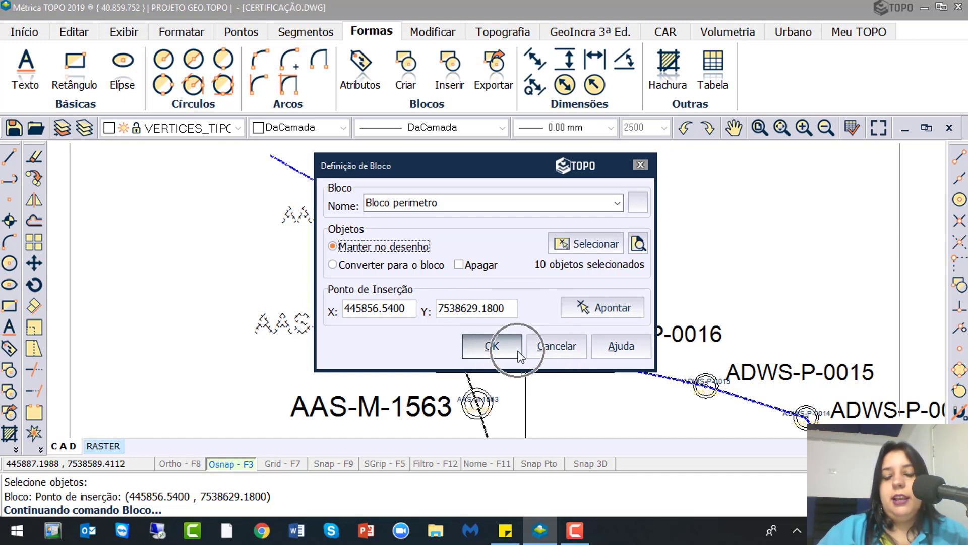
pyautogui.click(506, 350)
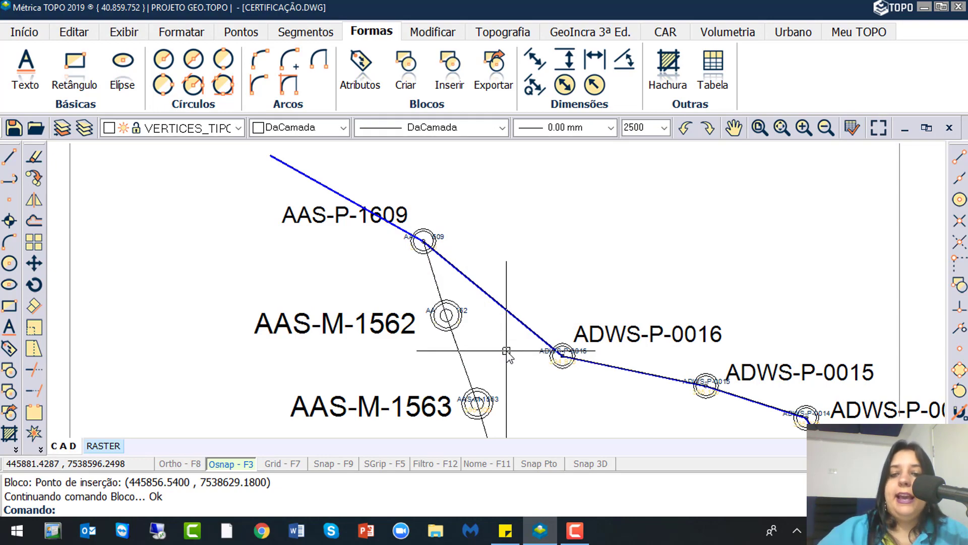
# Start inserting a block and choose BLOCO PERIMETRO as the block to insert
pyautogui.scroll(-6, 507, 350)
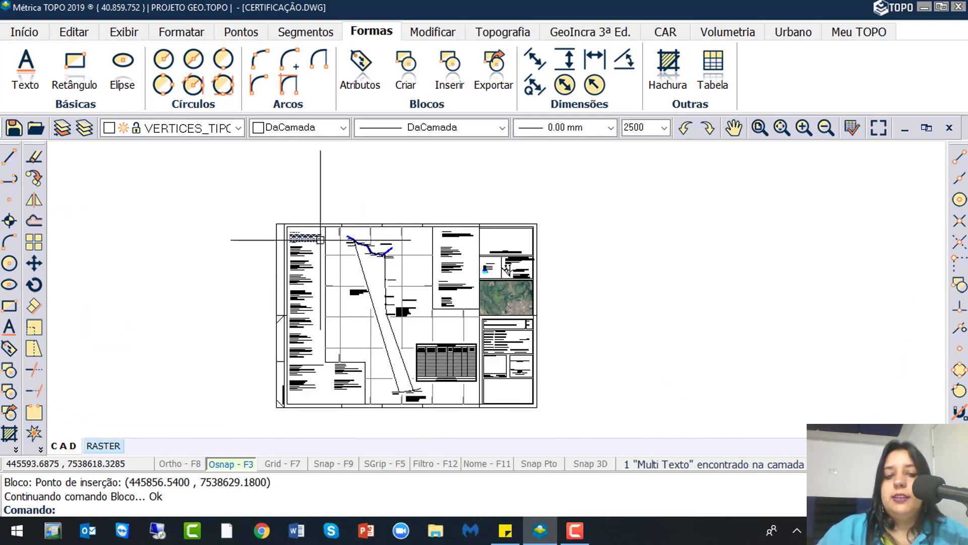
pyautogui.click(385, 296)
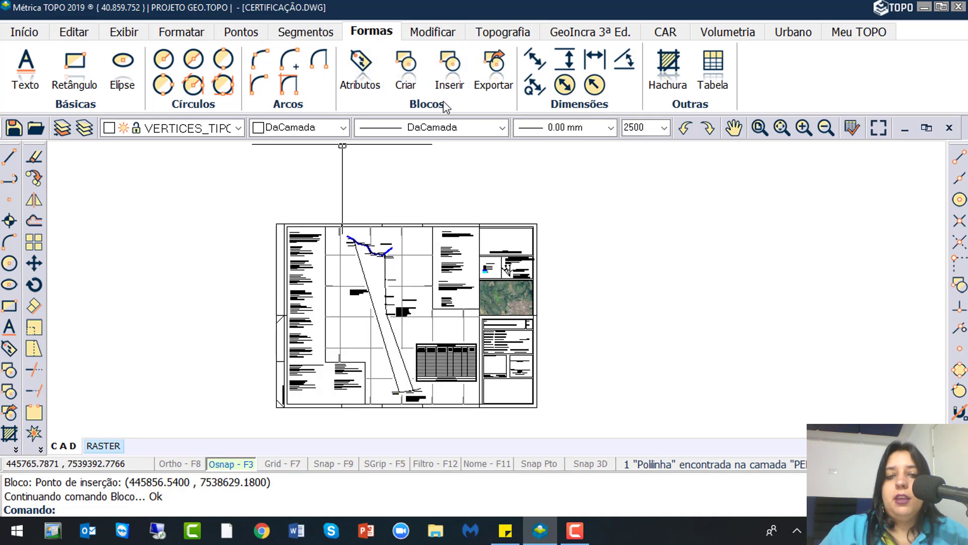
pyautogui.click(455, 89)
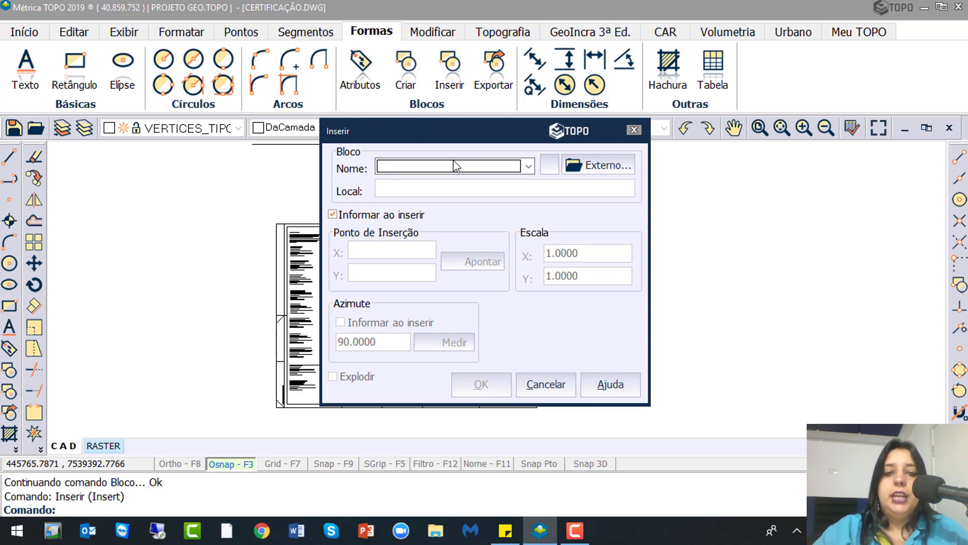
pyautogui.click(533, 169)
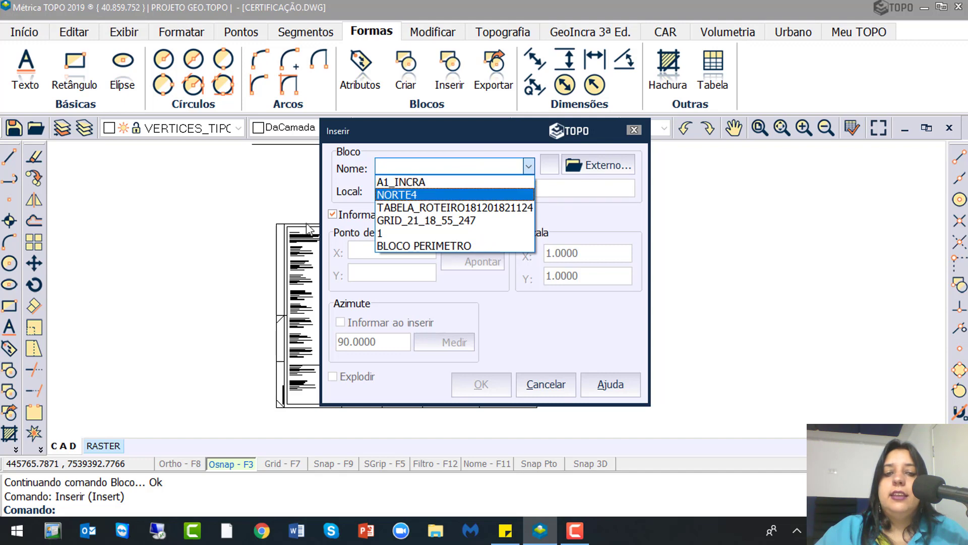
pyautogui.click(475, 128)
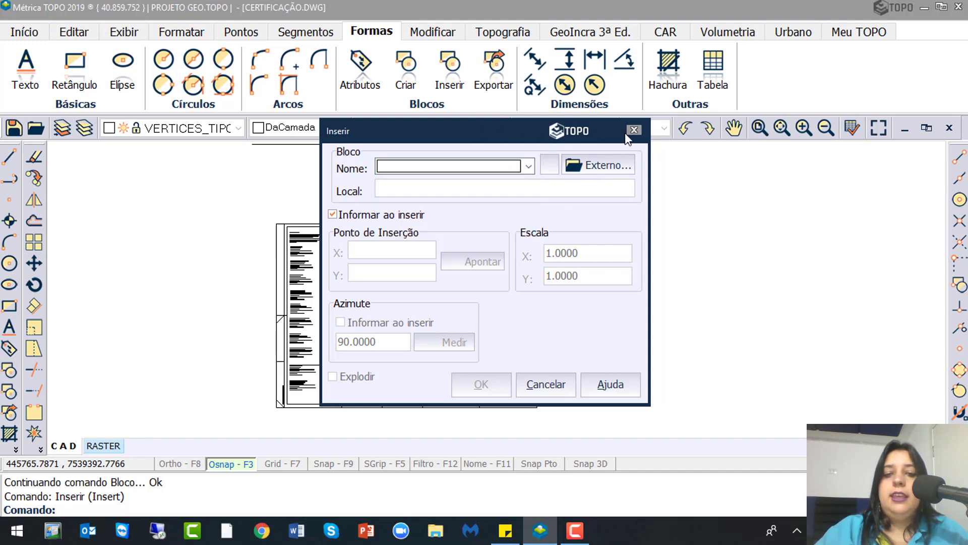
pyautogui.moveTo(625, 133); pyautogui.dragTo(842, 123)
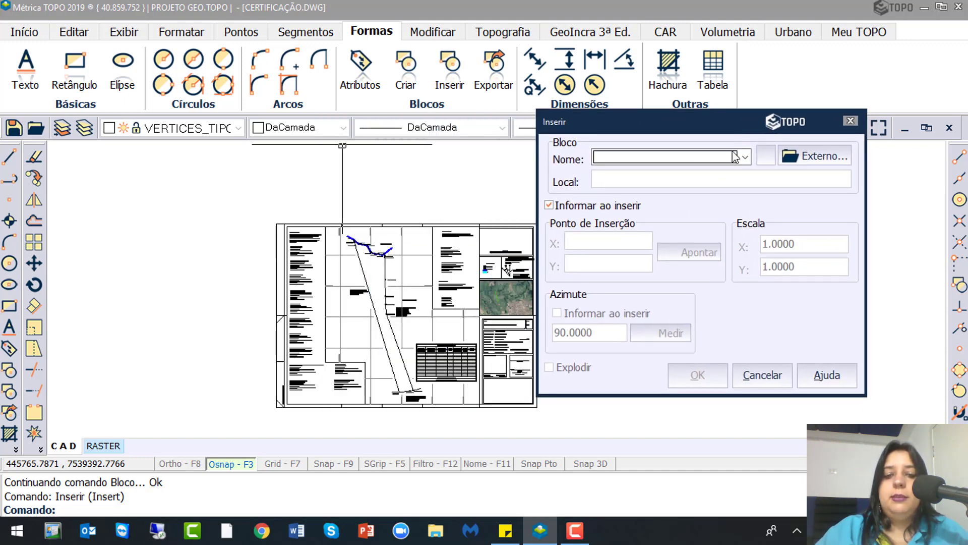
pyautogui.click(707, 160)
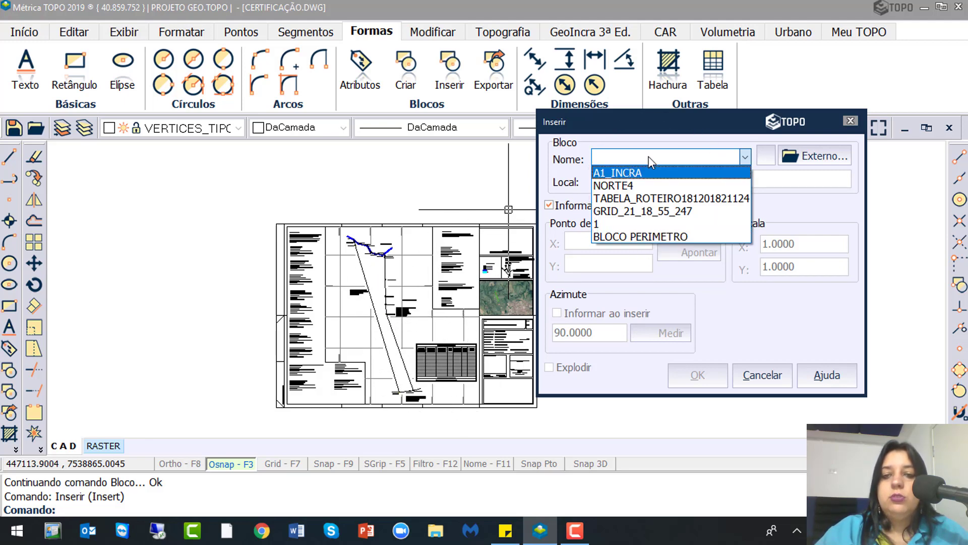
pyautogui.click(647, 234)
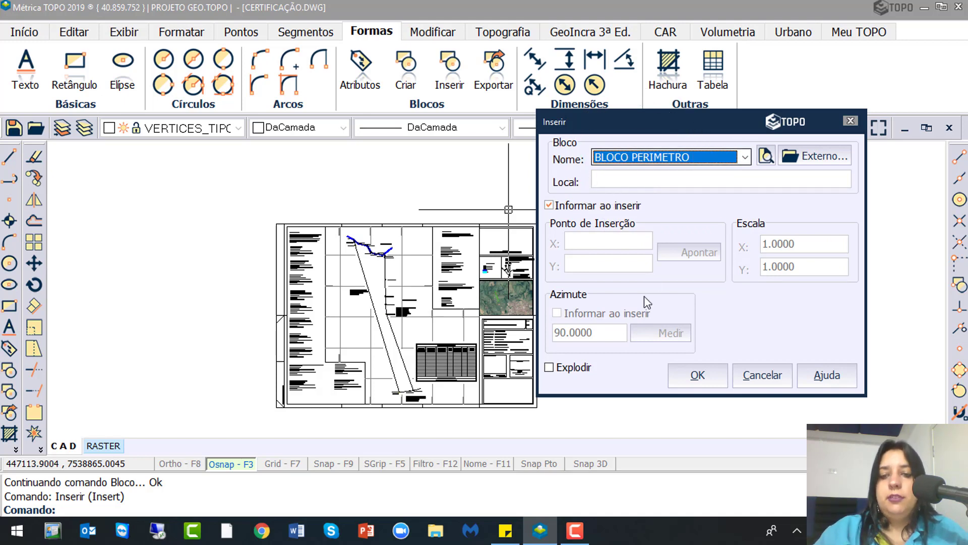
# Keep Informar ao inserir enabled for the insertion and place the block's insertion point in the empty area to the right of the drawing sheet
pyautogui.click(577, 207)
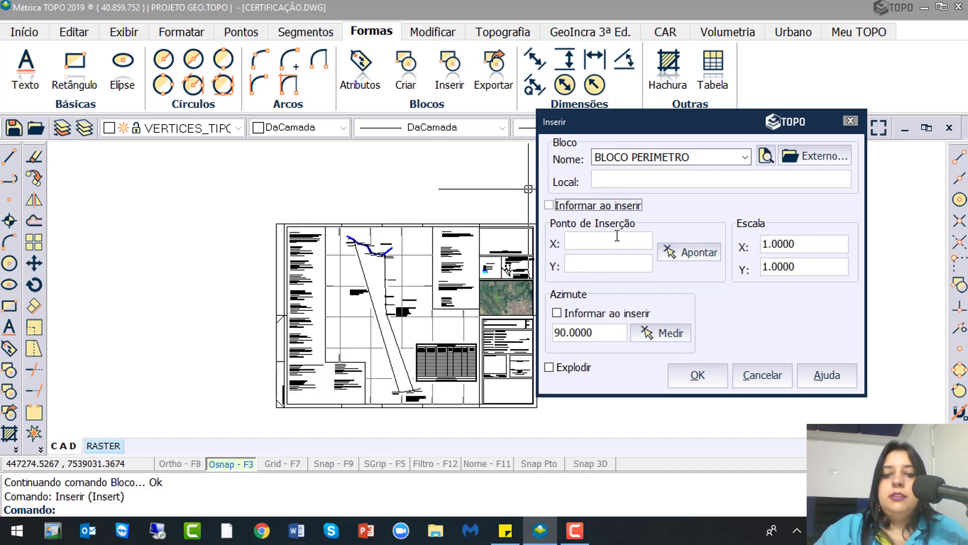
pyautogui.press('ctrl')
pyautogui.press('ctrl')
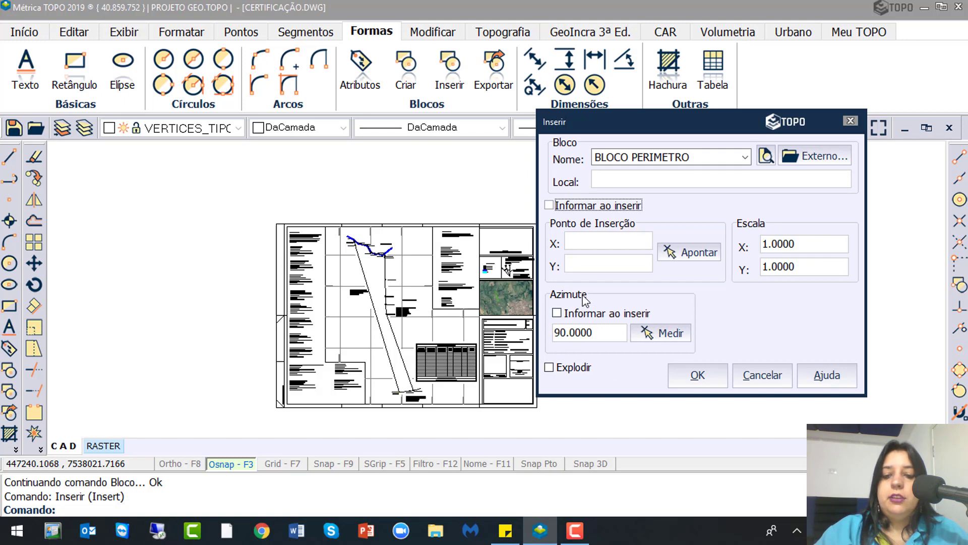
pyautogui.click(549, 206)
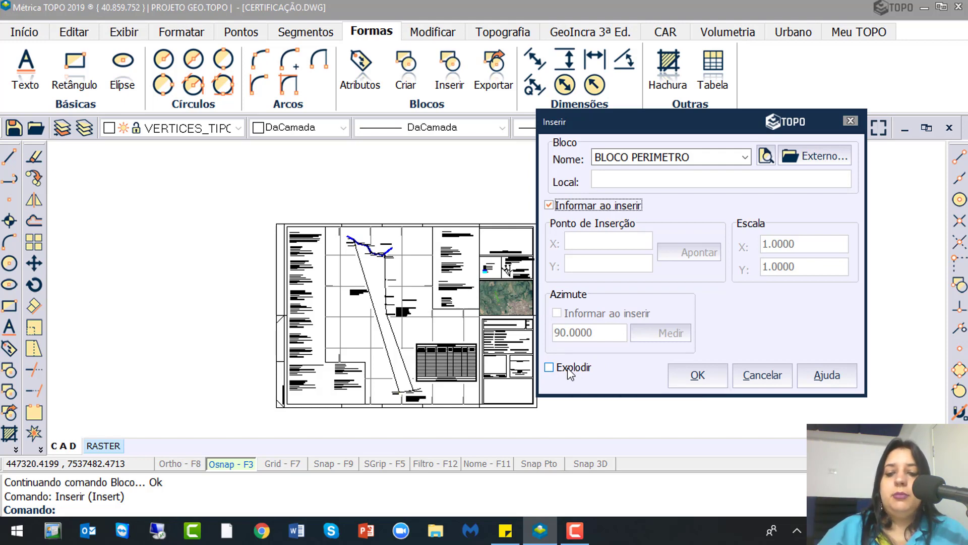
pyautogui.click(701, 373)
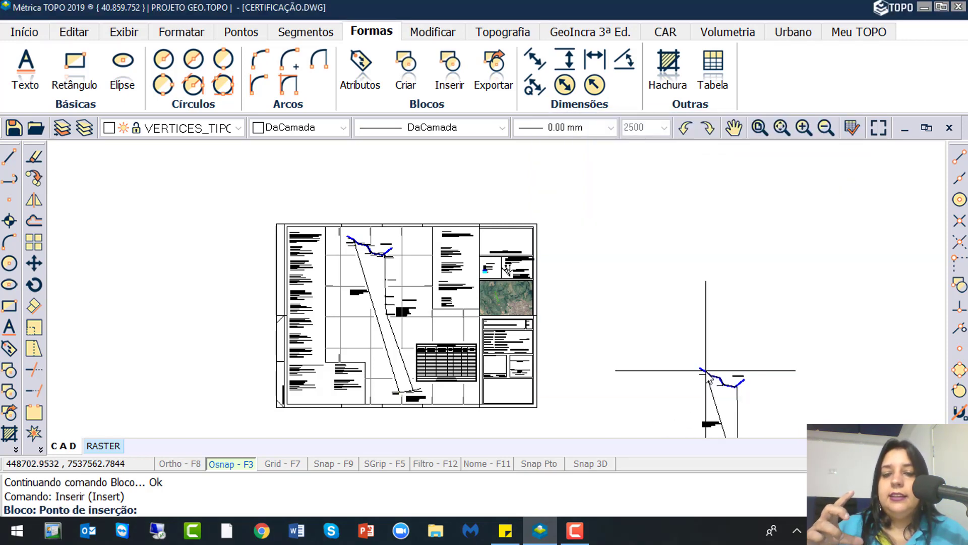
pyautogui.click(152, 507)
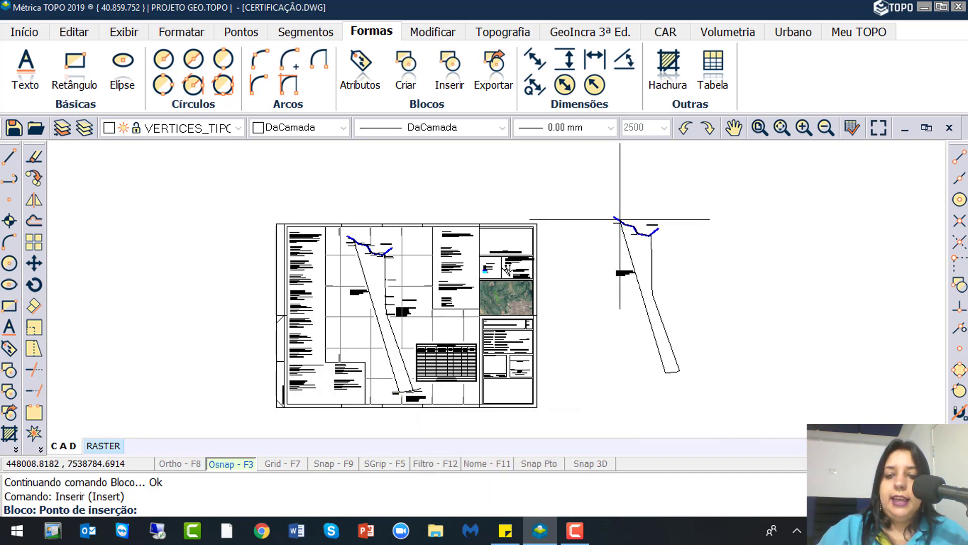
pyautogui.click(507, 270)
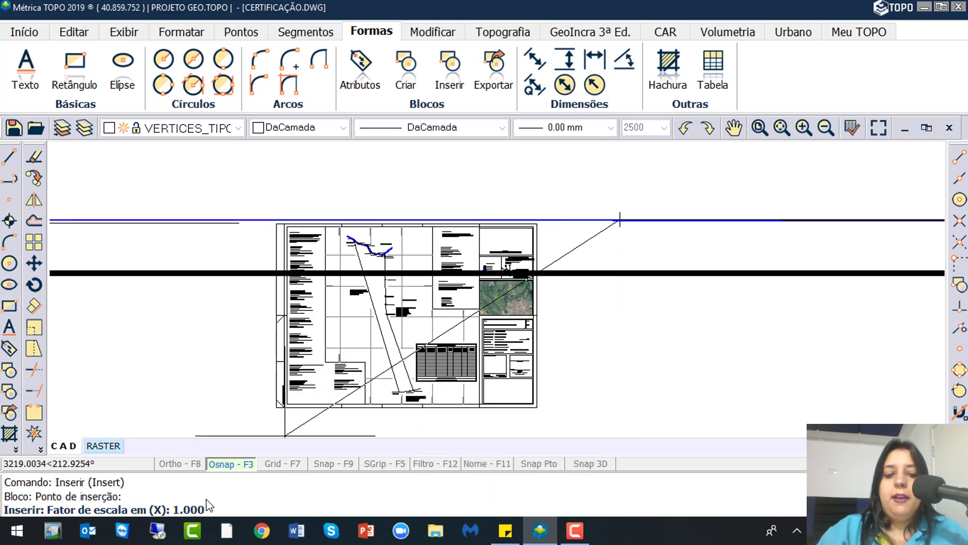
# Set the inserted block's X and Y scale factors to 0.5 and accept the rotation azimuth of 90.0000
pyautogui.doubleClick(194, 509)
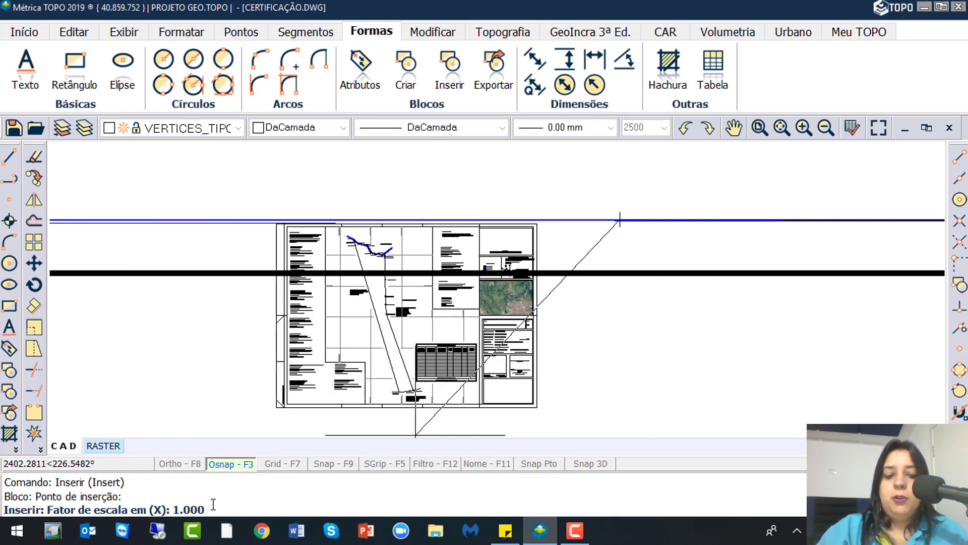
pyautogui.press('BackSpace')
pyautogui.press('BackSpace')
pyautogui.press('BackSpace')
pyautogui.press('BackSpace')
pyautogui.press('BackSpace')
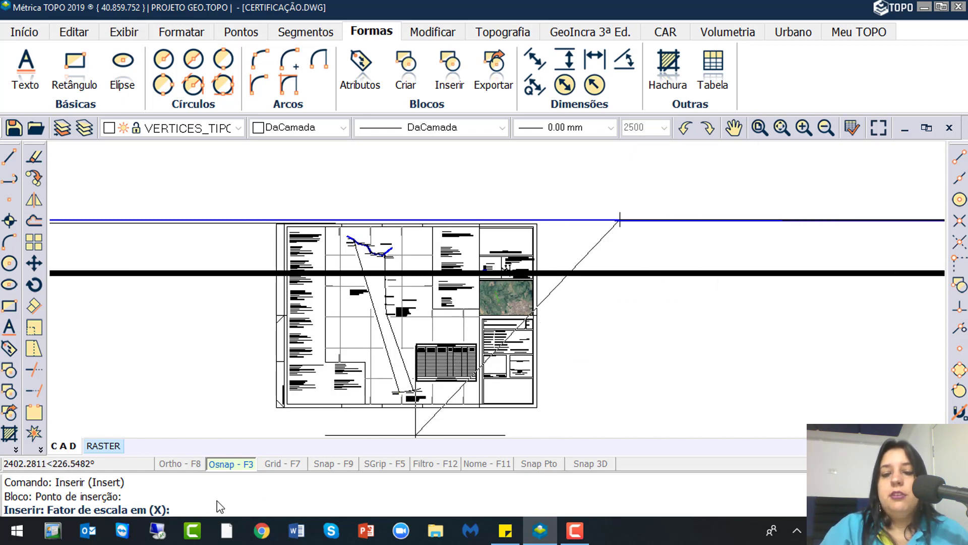
pyautogui.write('0.5')
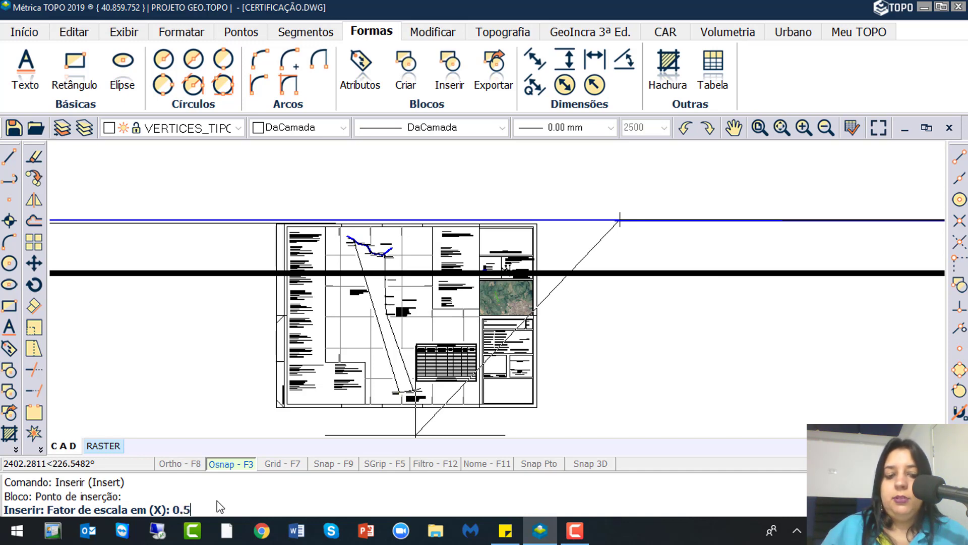
pyautogui.press('Return')
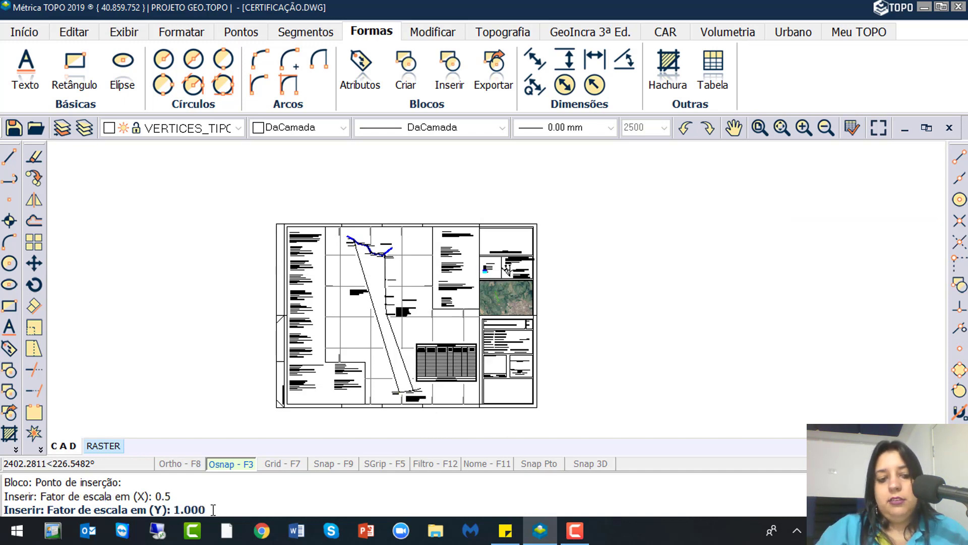
pyautogui.moveTo(208, 509); pyautogui.dragTo(168, 503)
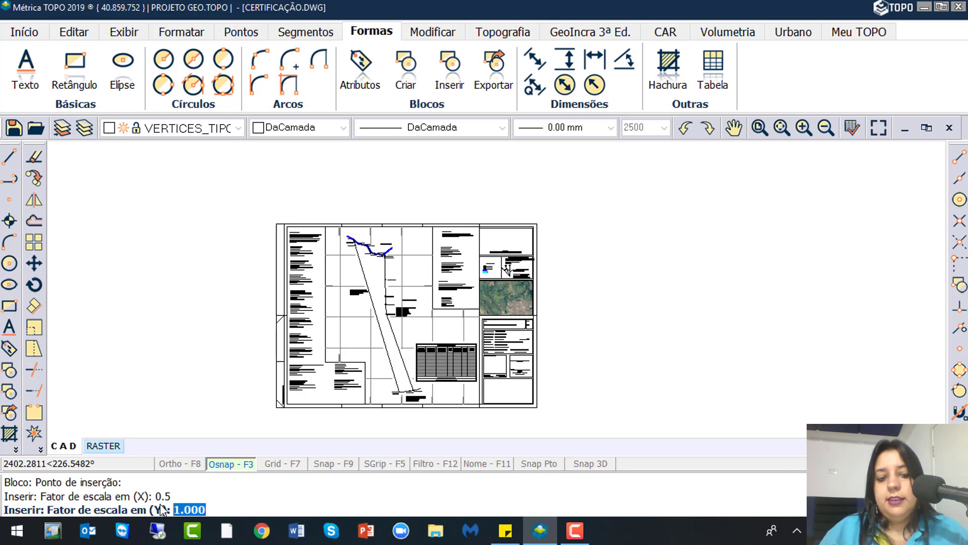
pyautogui.write('0.5')
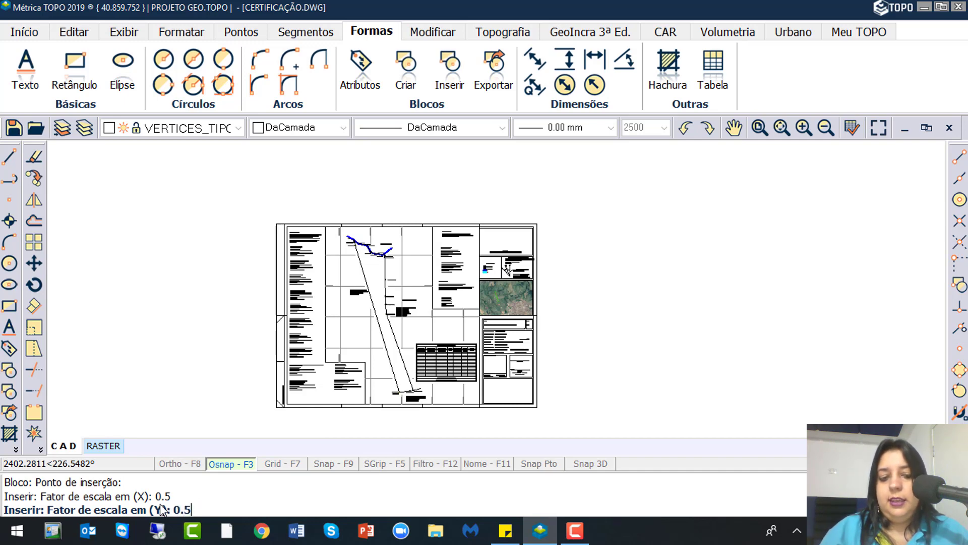
pyautogui.press('Return')
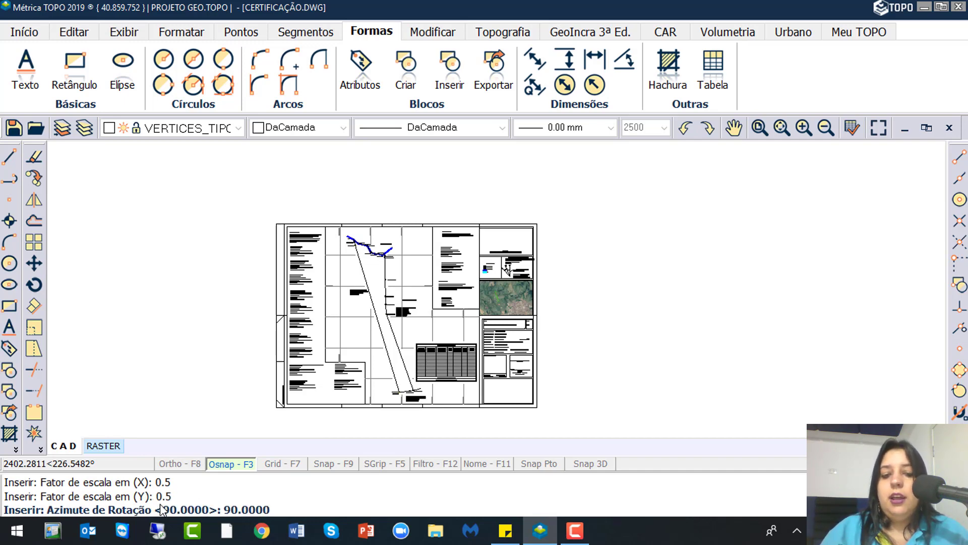
pyautogui.press('Return')
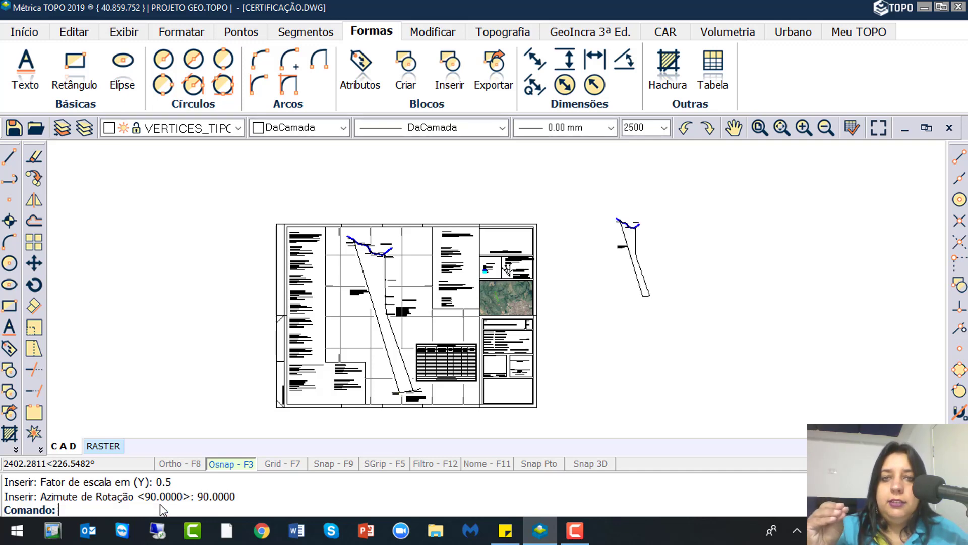
# Select the inserted perimeter copy to check that it is a single block, and review the block insertion options
pyautogui.click(639, 235)
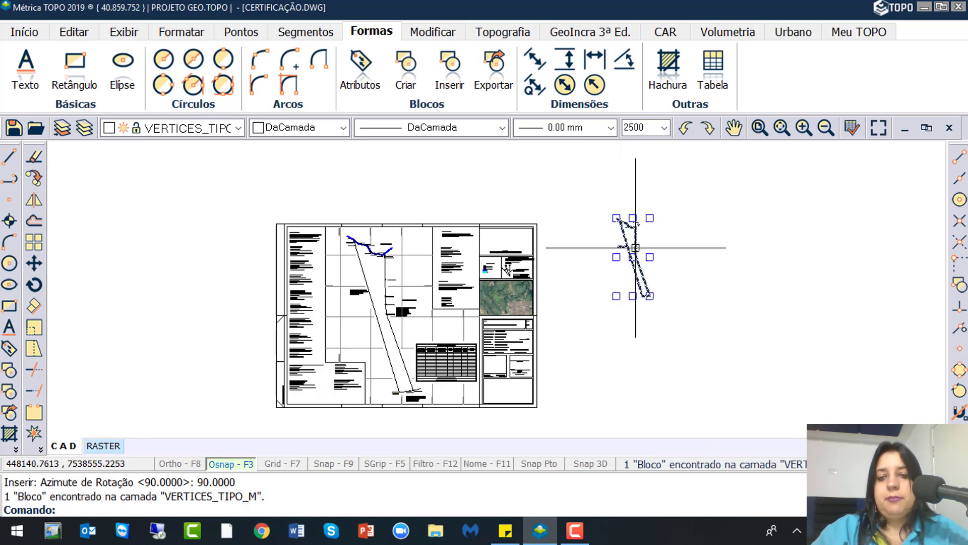
pyautogui.press('Escape')
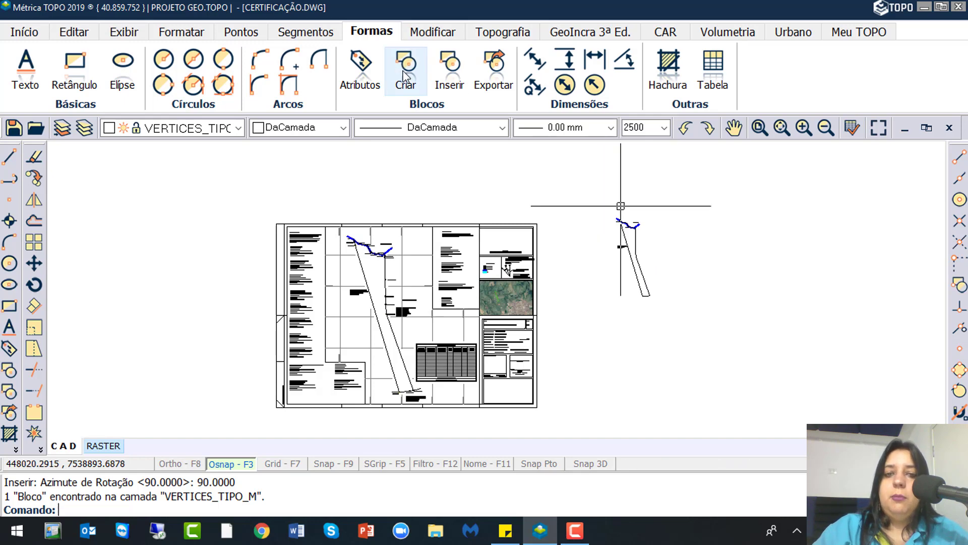
pyautogui.click(462, 78)
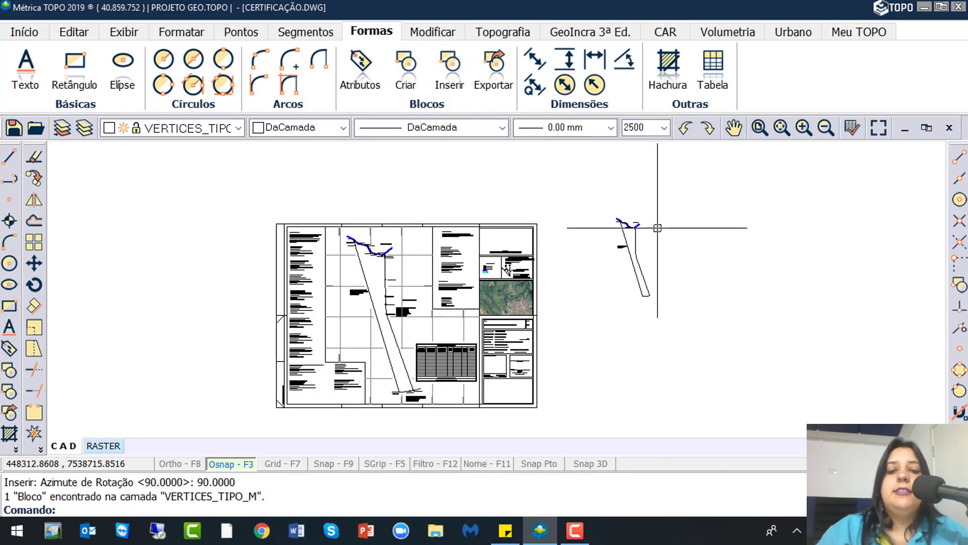
pyautogui.click(449, 71)
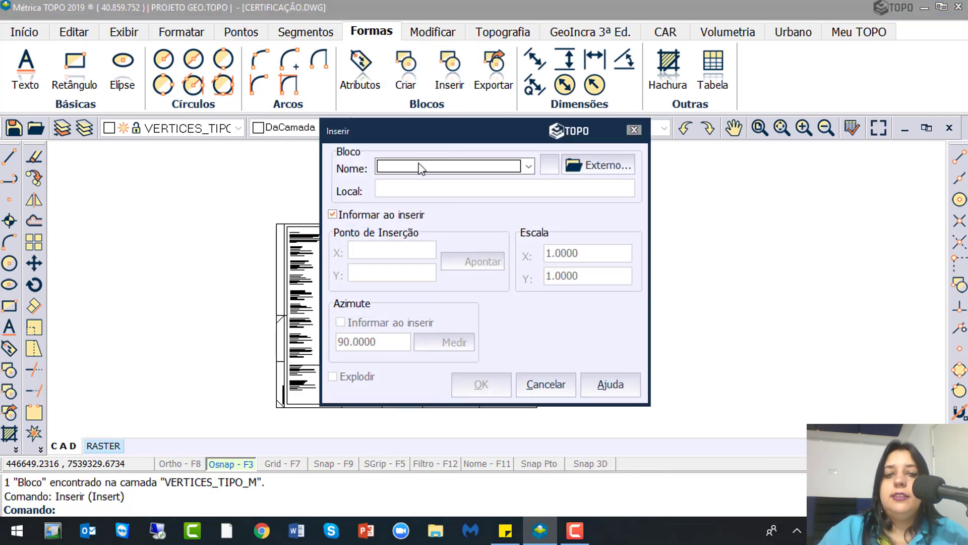
pyautogui.click(421, 168)
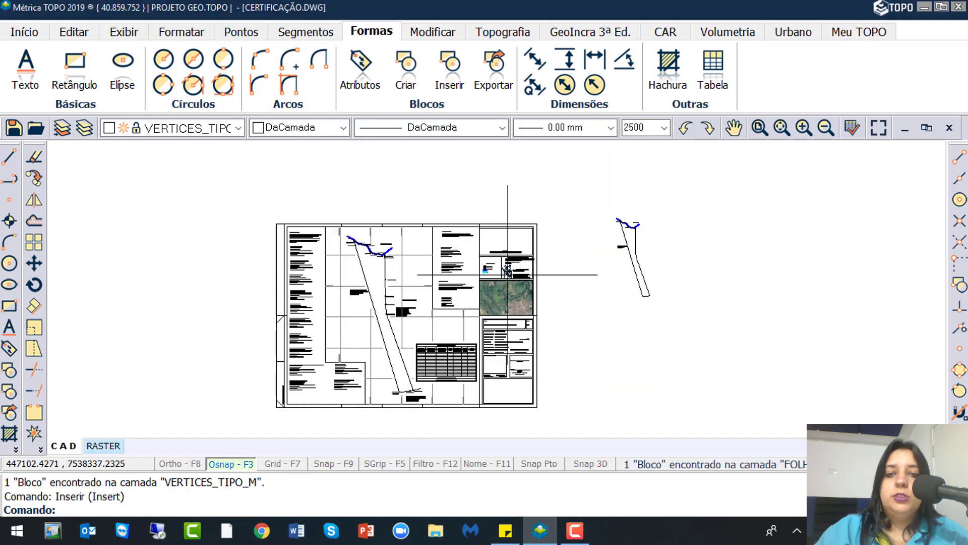
# Start exporting a block and choose the existing block Bloco perimetro as the source
pyautogui.click(501, 73)
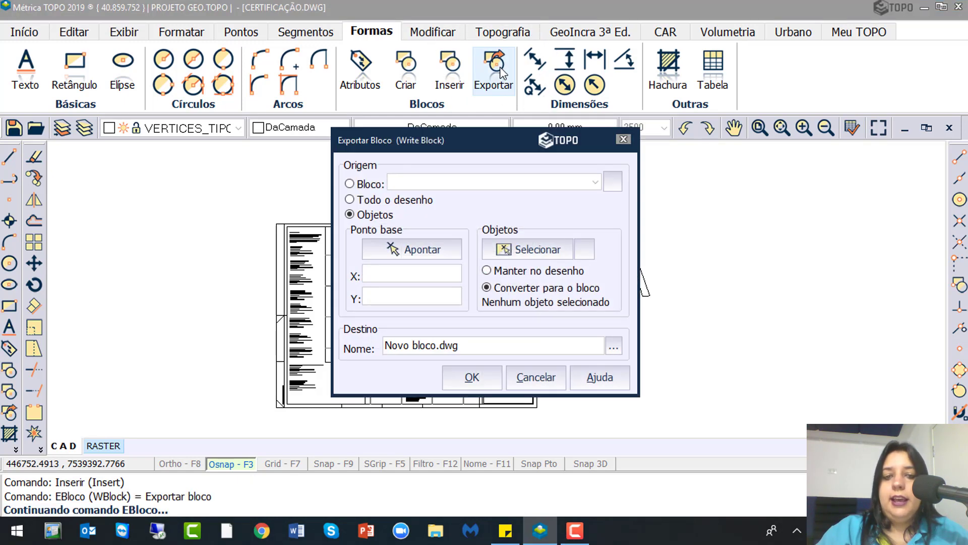
pyautogui.press('ctrl')
pyautogui.press('ctrl')
pyautogui.press('ctrl')
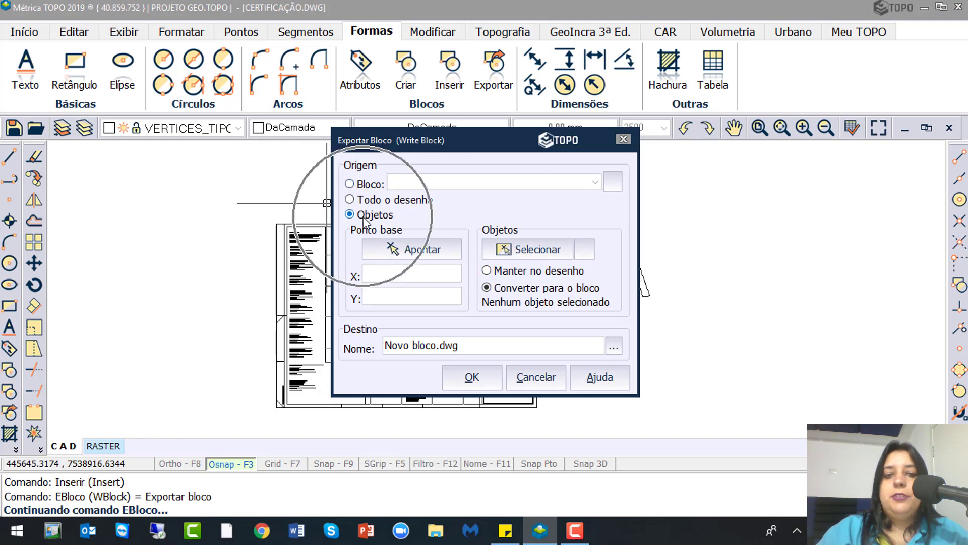
pyautogui.click(369, 185)
pyautogui.click(575, 184)
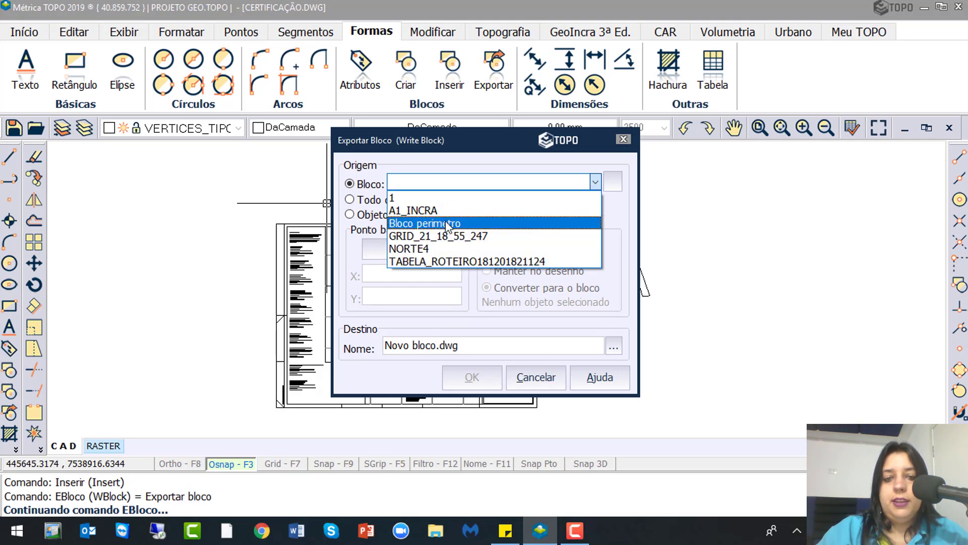
pyautogui.click(447, 223)
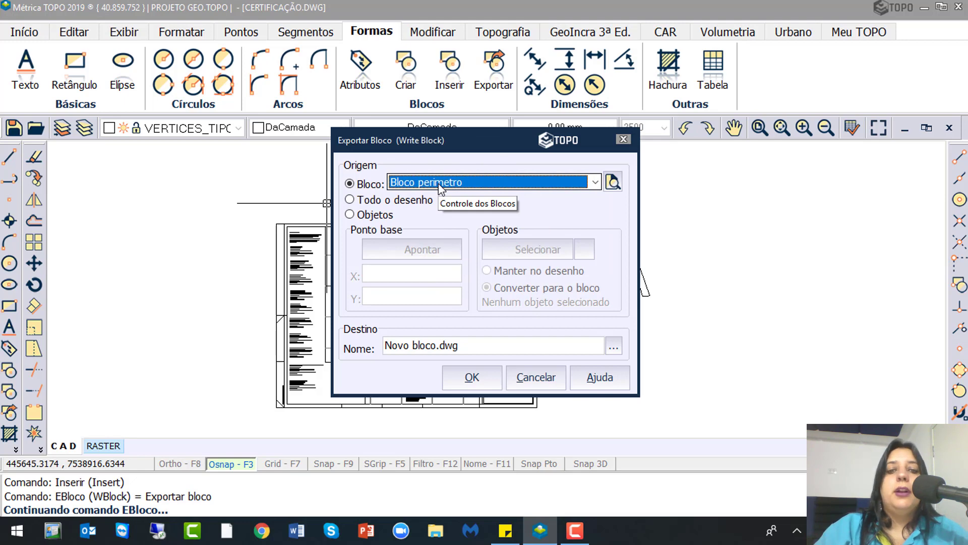
# Set the export source to Objetos and select the coordinate table, the two signature text blocks and the perimeter polyline
pyautogui.click(411, 201)
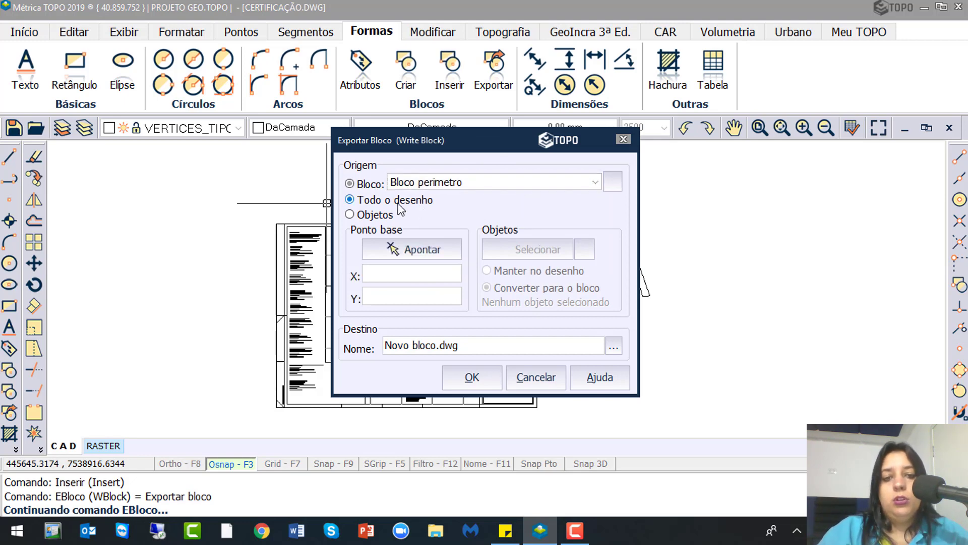
pyautogui.click(375, 216)
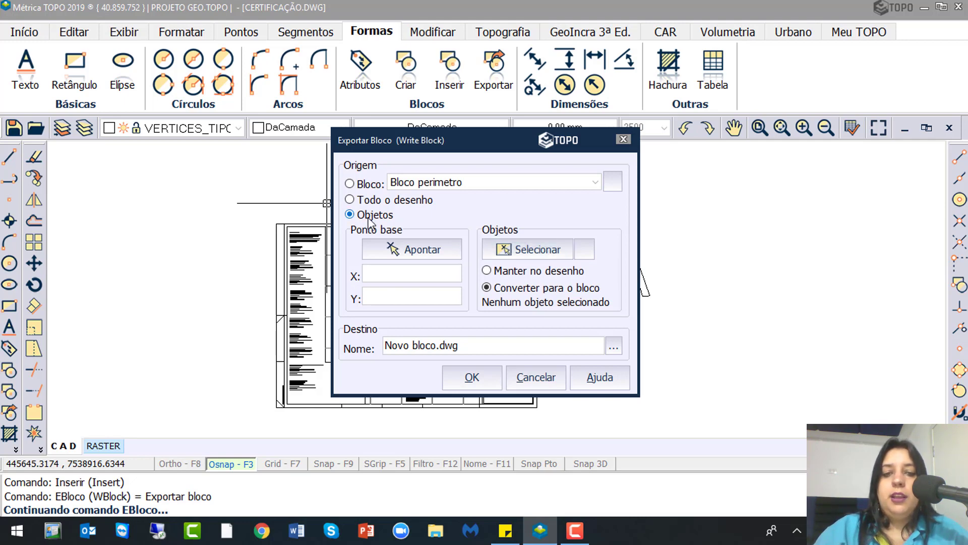
pyautogui.click(531, 258)
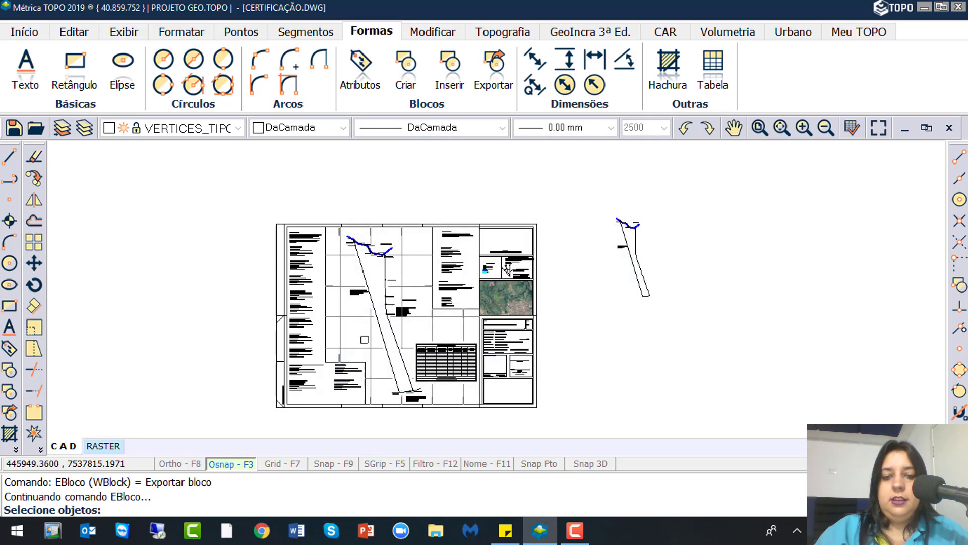
pyautogui.click(442, 370)
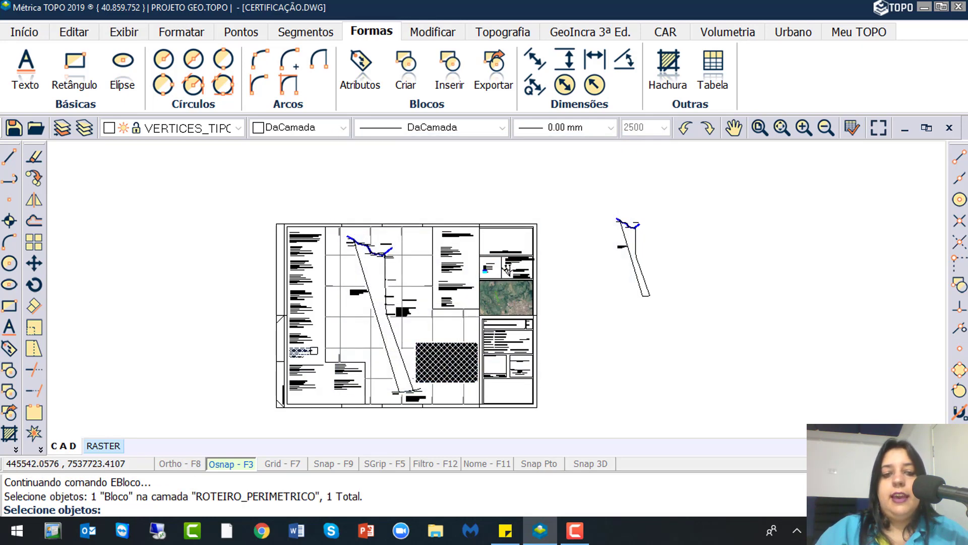
pyautogui.scroll(4, 343, 388)
pyautogui.click(376, 406)
pyautogui.click(334, 319)
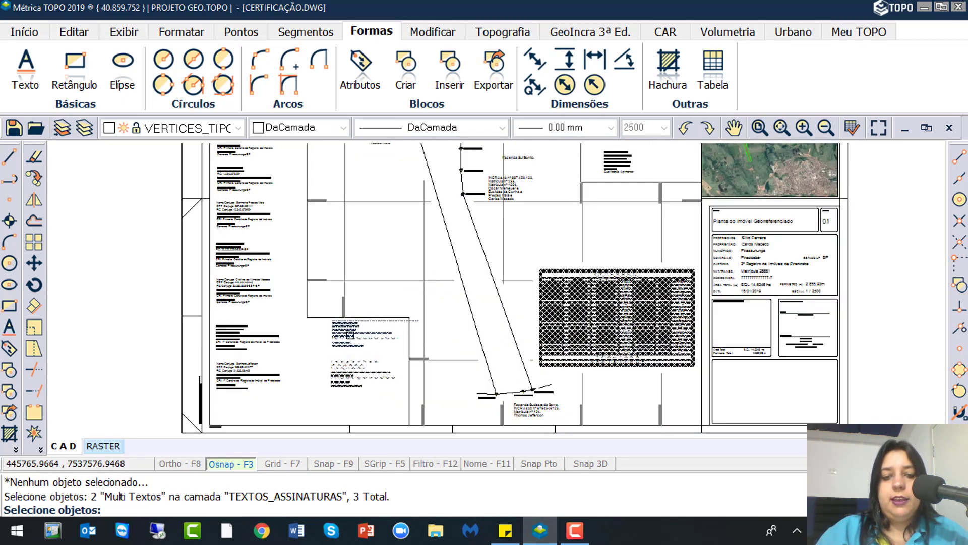
pyautogui.click(510, 328)
# Add the lower boundary's vertex symbols and labels, the neighbour boundary lines and the farm description text to the selection and finish selecting
pyautogui.scroll(4, 527, 409)
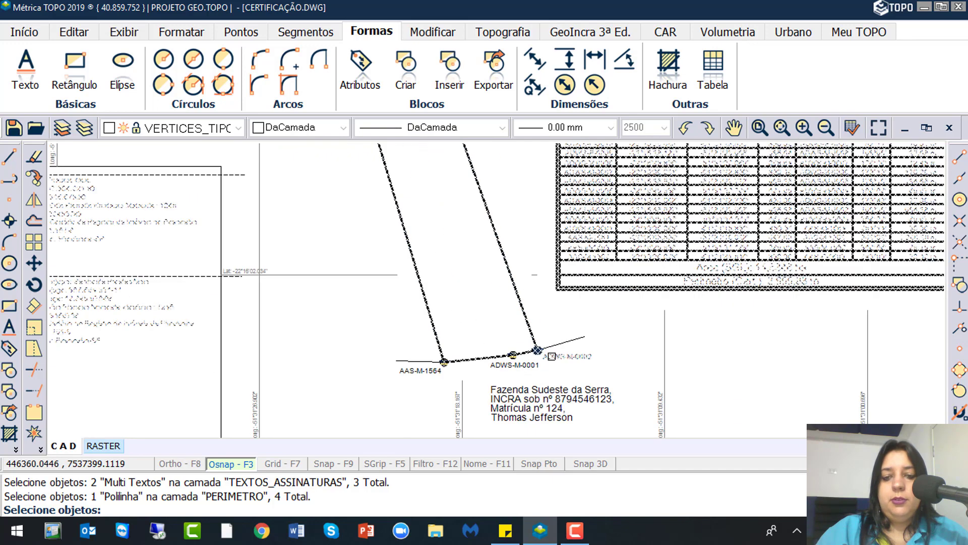
pyautogui.click(564, 355)
pyautogui.click(571, 340)
pyautogui.click(506, 366)
pyautogui.click(423, 361)
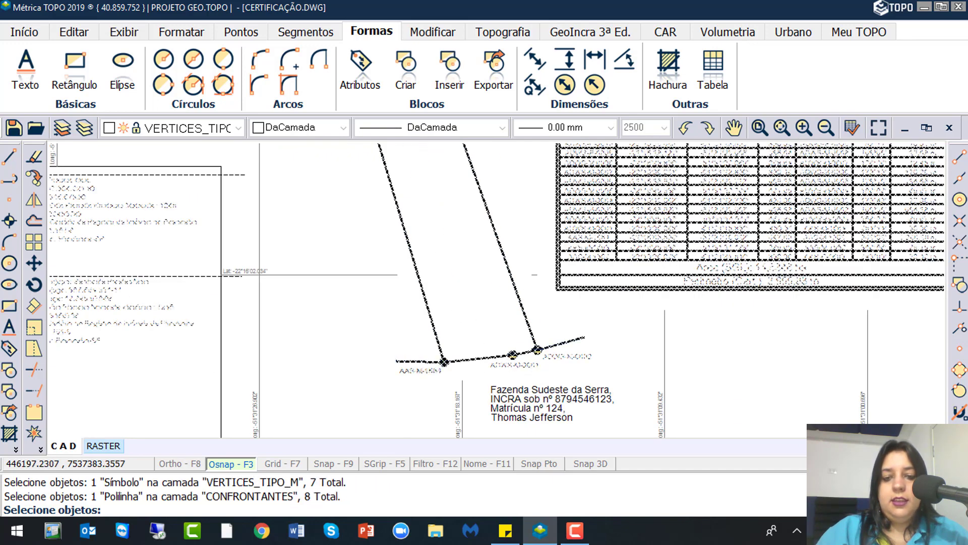
pyautogui.click(421, 369)
pyautogui.click(596, 392)
pyautogui.click(492, 428)
pyautogui.scroll(-6, 497, 371)
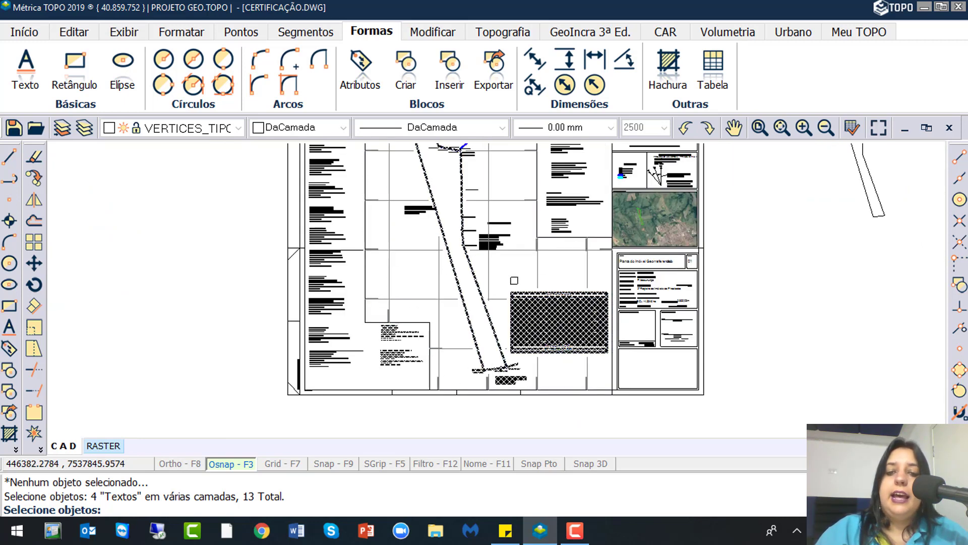
pyautogui.press('Return')
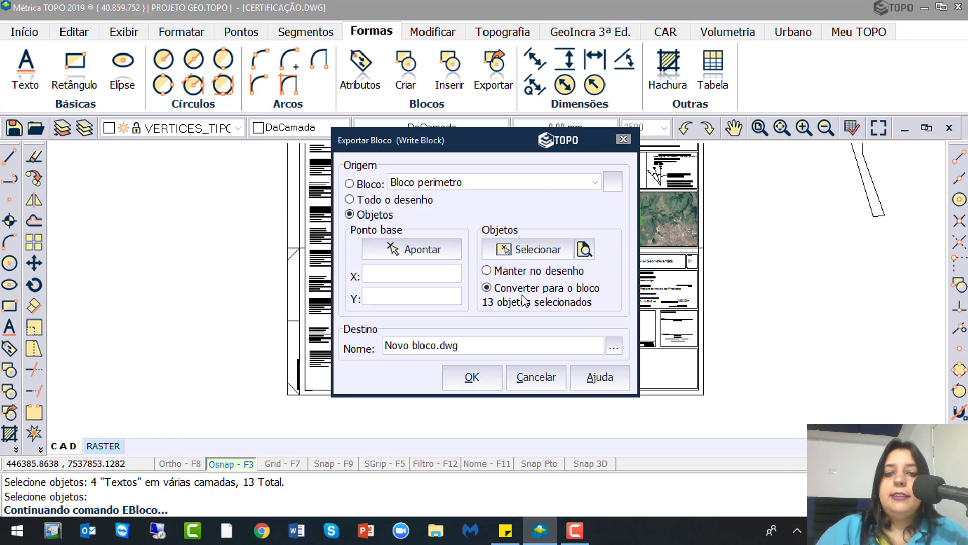
# Set the selected objects to Manter no desenho and pick the bend on the perimeter's east side as the base point
pyautogui.click(511, 270)
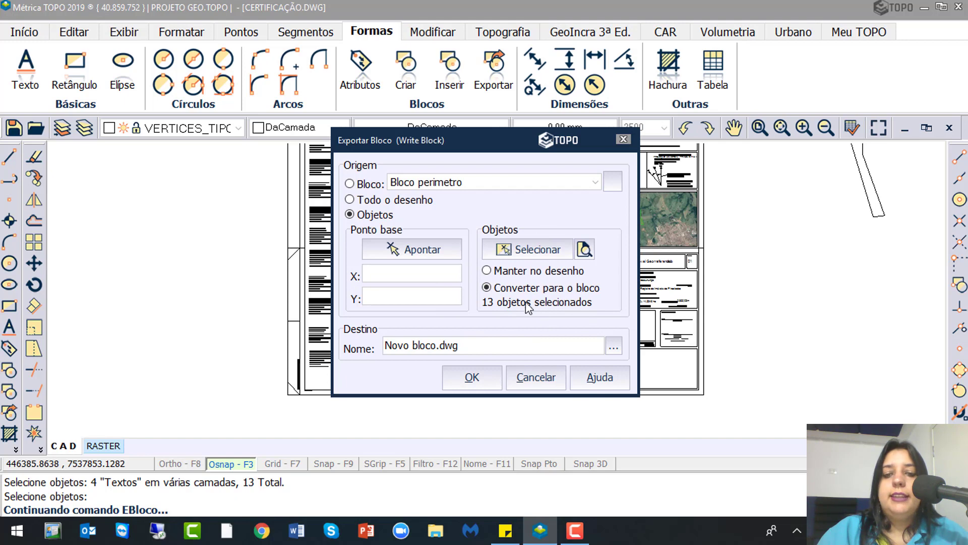
pyautogui.click(518, 271)
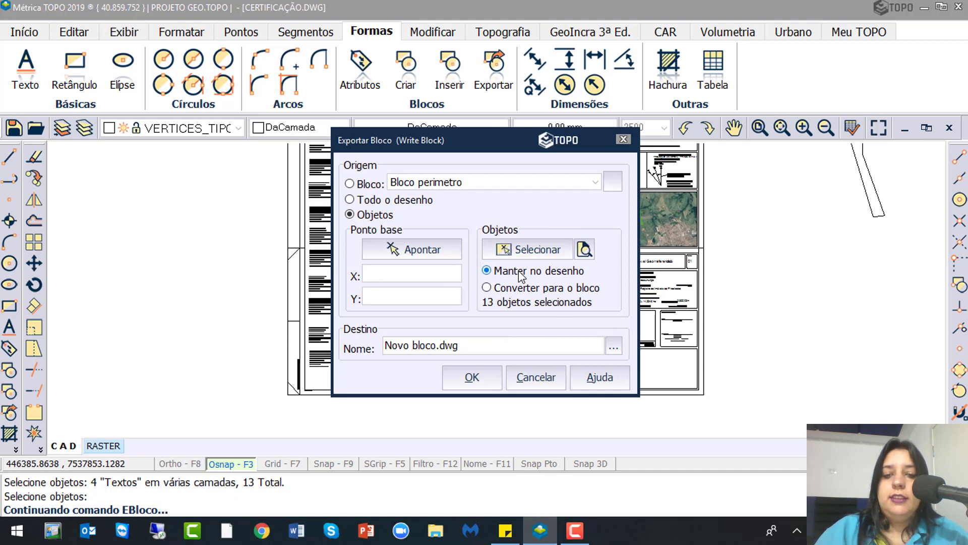
pyautogui.click(417, 255)
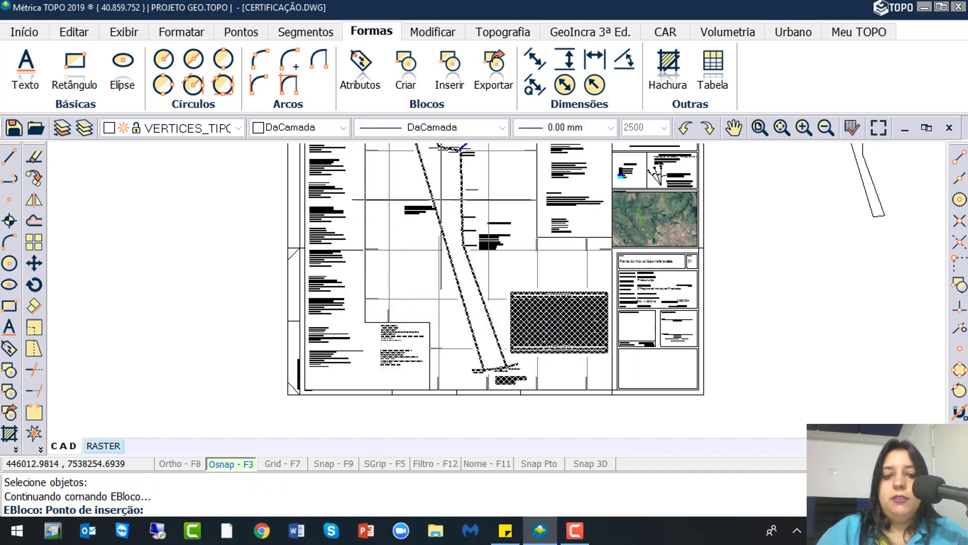
pyautogui.moveTo(463, 246); pyautogui.dragTo(461, 310, button='middle')
pyautogui.click(461, 309)
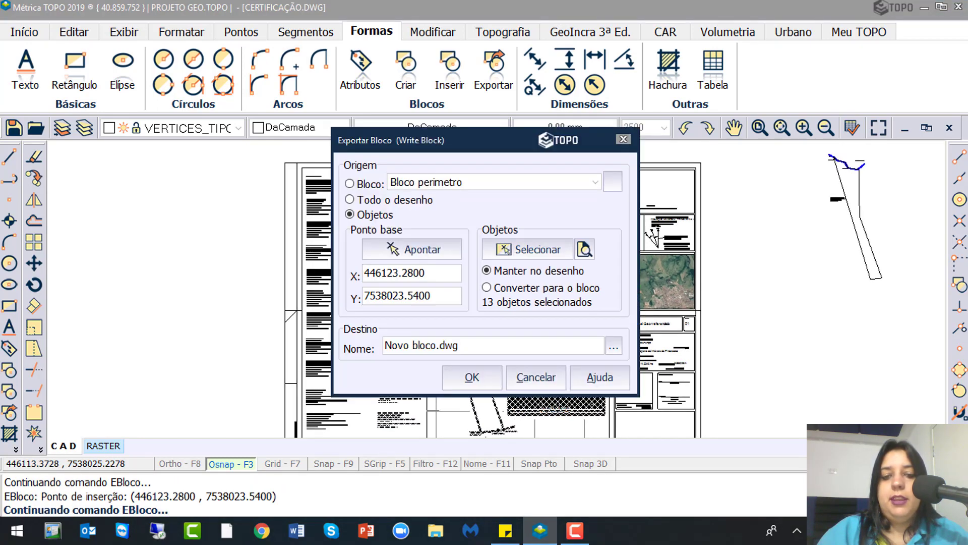
# Enter Perimetro - bloco as the destination name of the exported block
pyautogui.click(451, 354)
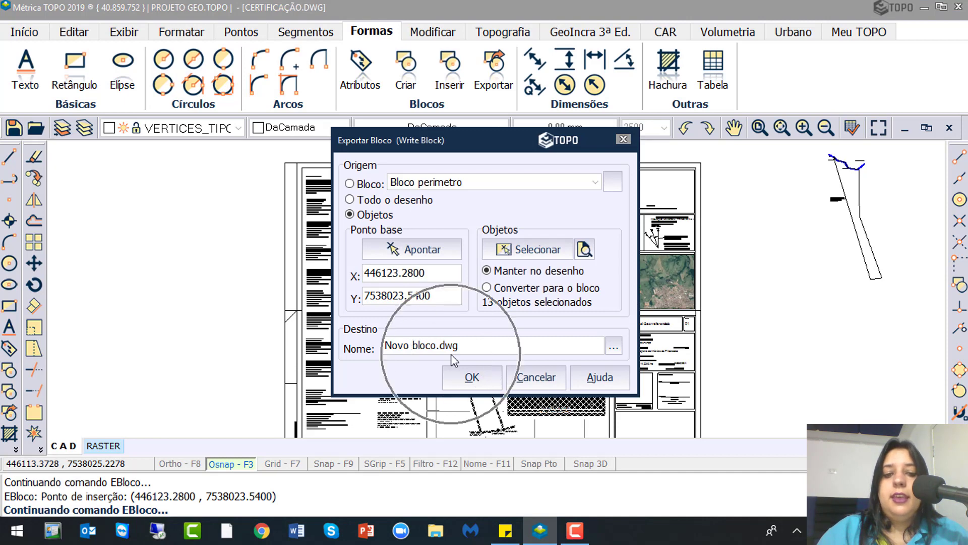
pyautogui.click(398, 280)
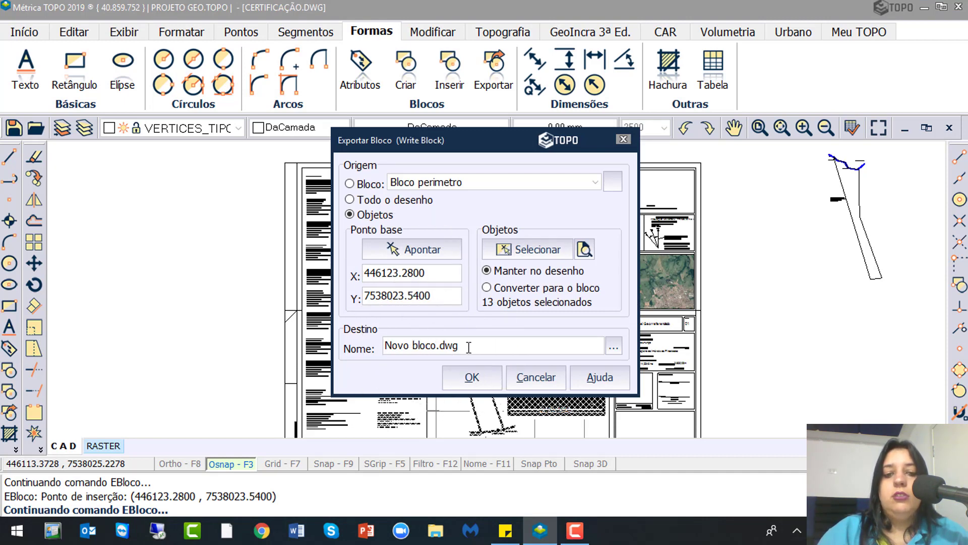
pyautogui.moveTo(469, 347); pyautogui.dragTo(350, 336)
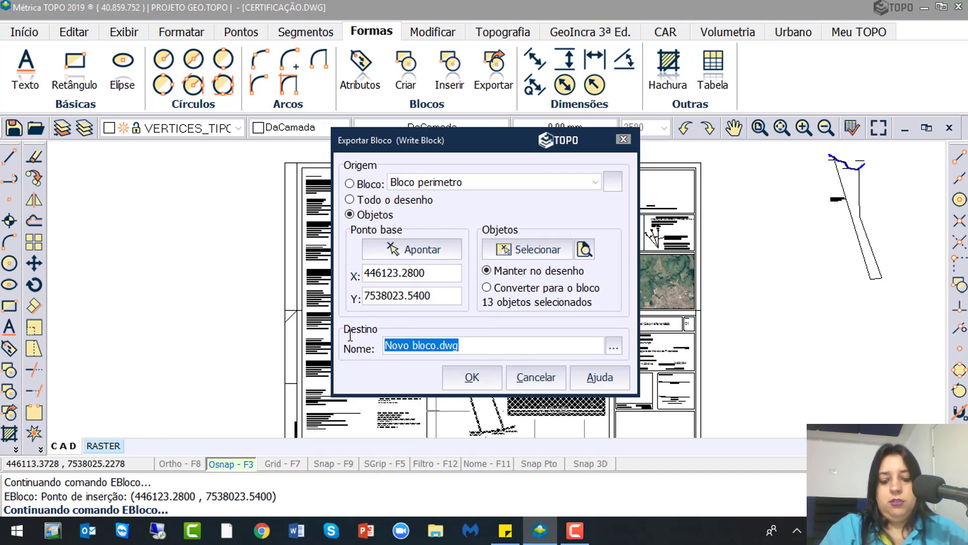
pyautogui.write('Perimetro - blo')
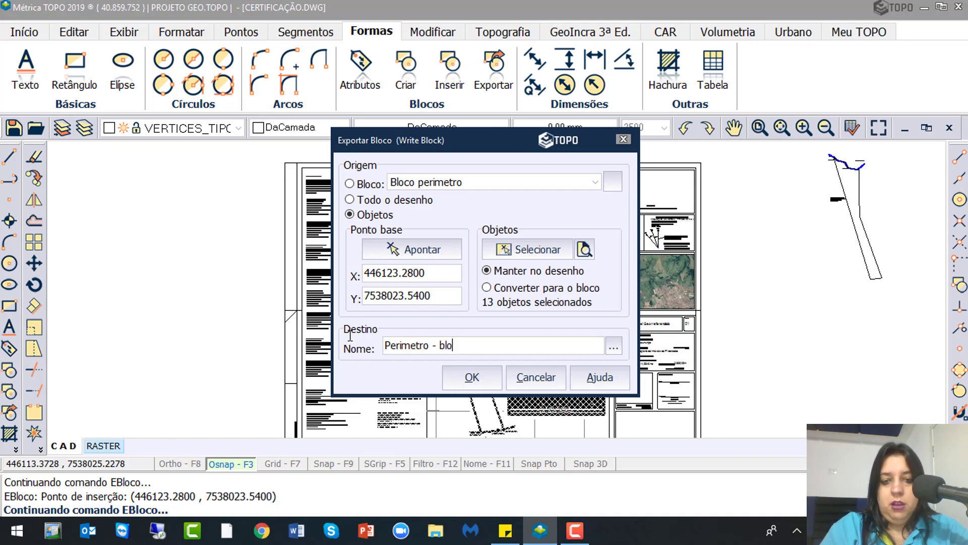
pyautogui.write('co')
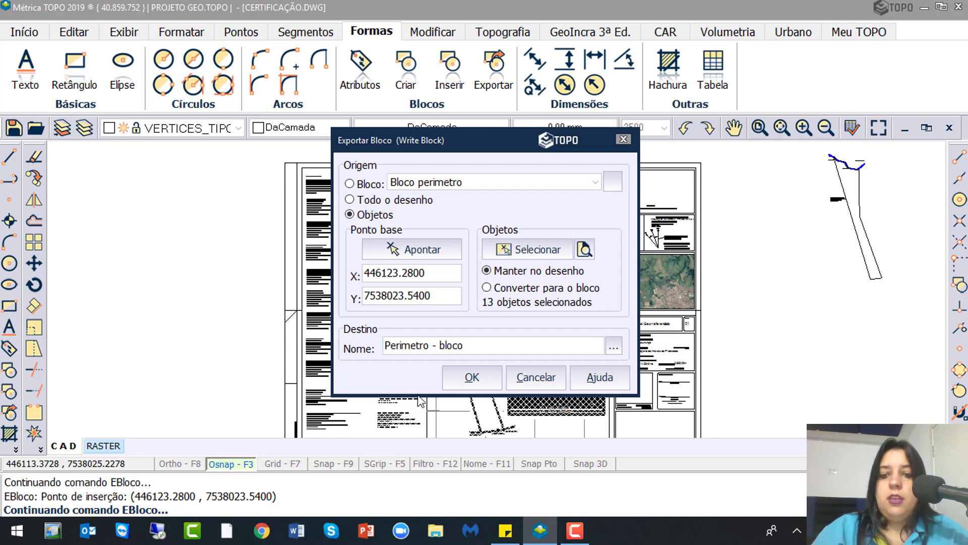
# Set the destination to a DWG file named Perímetro Bloco on the desktop (Área de Trabalho) and export the block
pyautogui.click(614, 346)
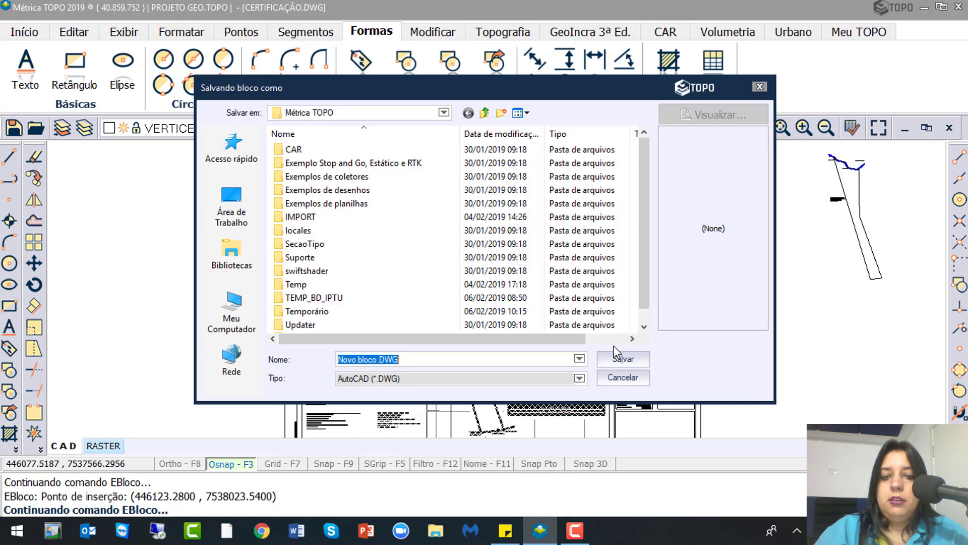
pyautogui.click(230, 210)
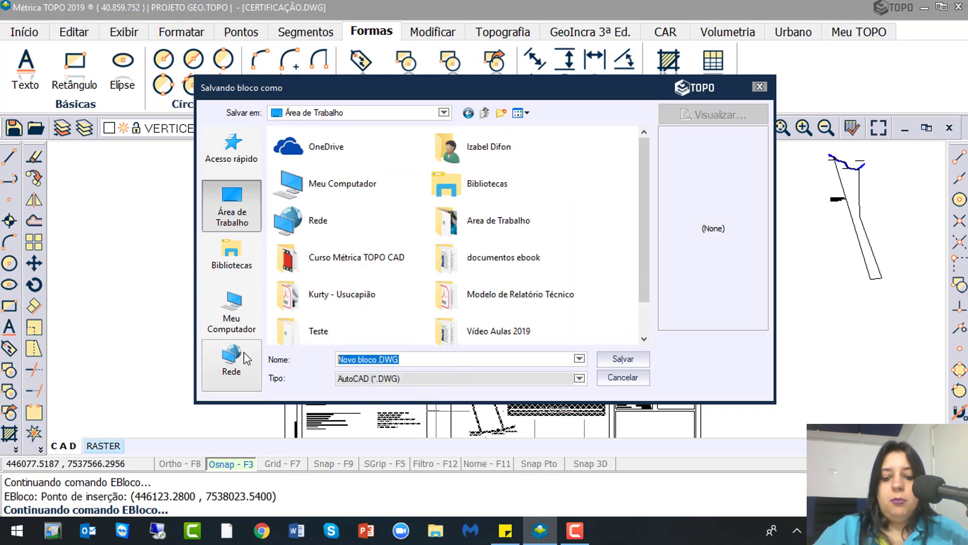
pyautogui.write('Perímetro Bloco')
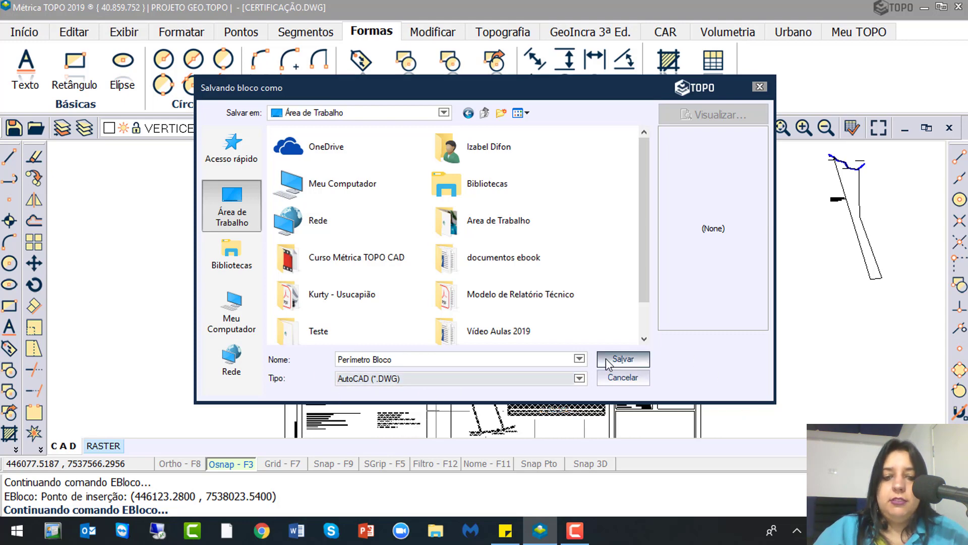
pyautogui.click(625, 360)
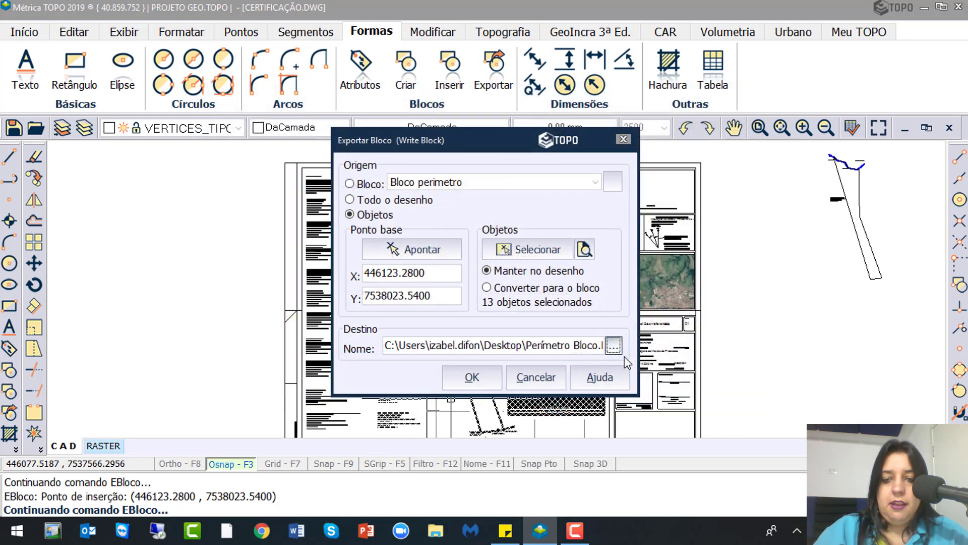
pyautogui.click(473, 377)
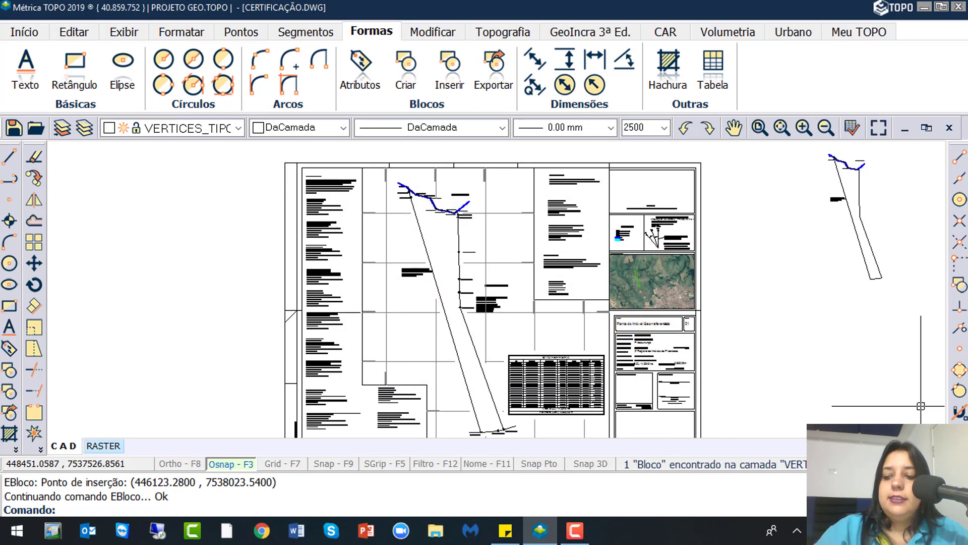
# Open the exported Perímetro Bloco.DWG from the desktop to check its contents, and return to the CERTIFICAÇÃO drawing
pyautogui.click(927, 7)
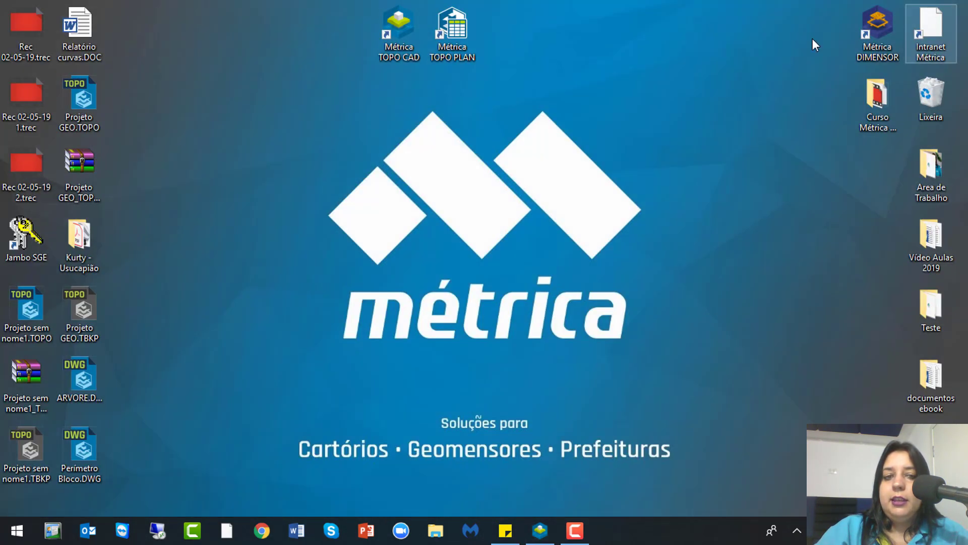
pyautogui.click(73, 457)
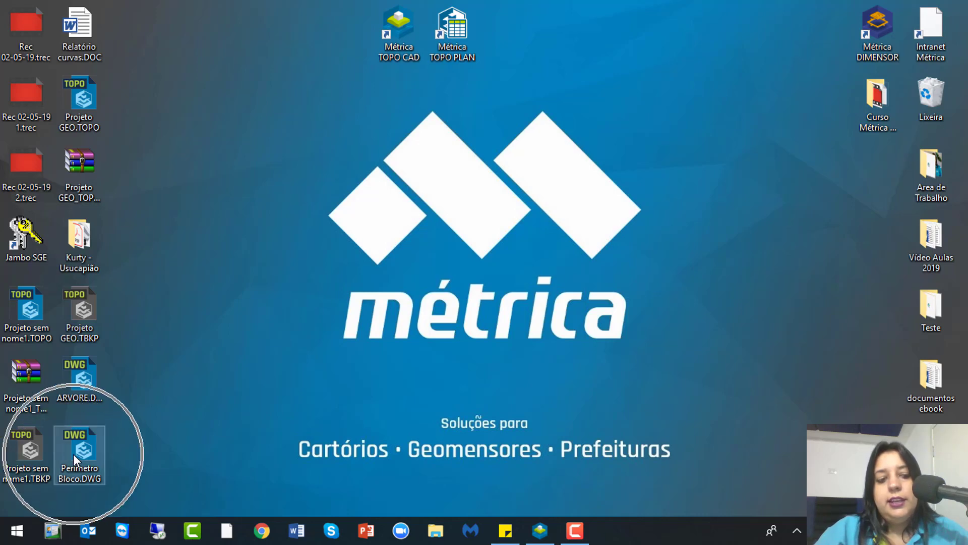
pyautogui.doubleClick(74, 454)
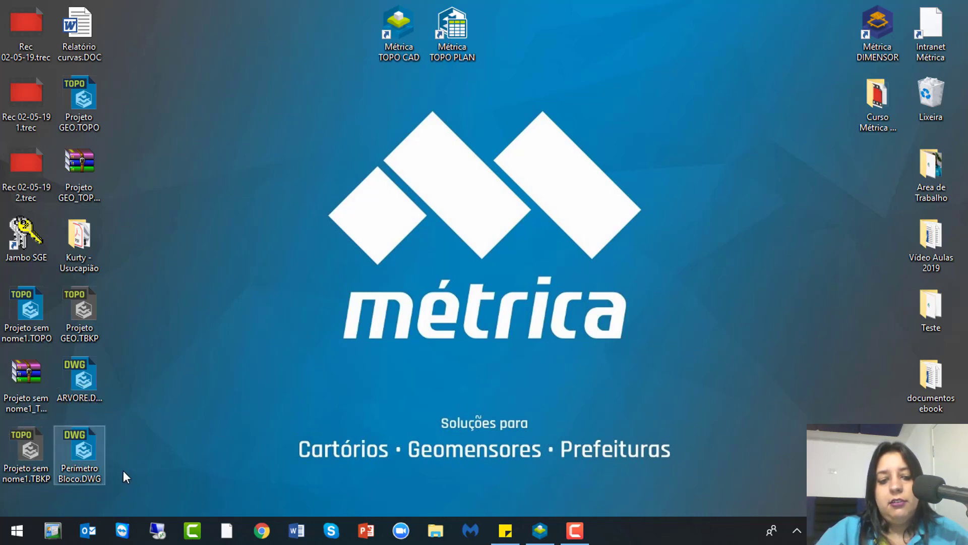
pyautogui.click(86, 447)
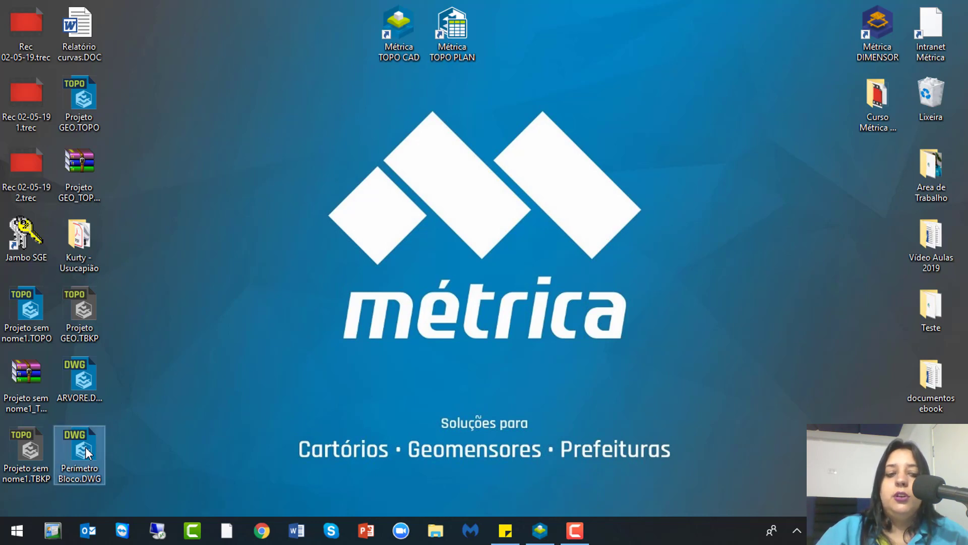
pyautogui.click(96, 448)
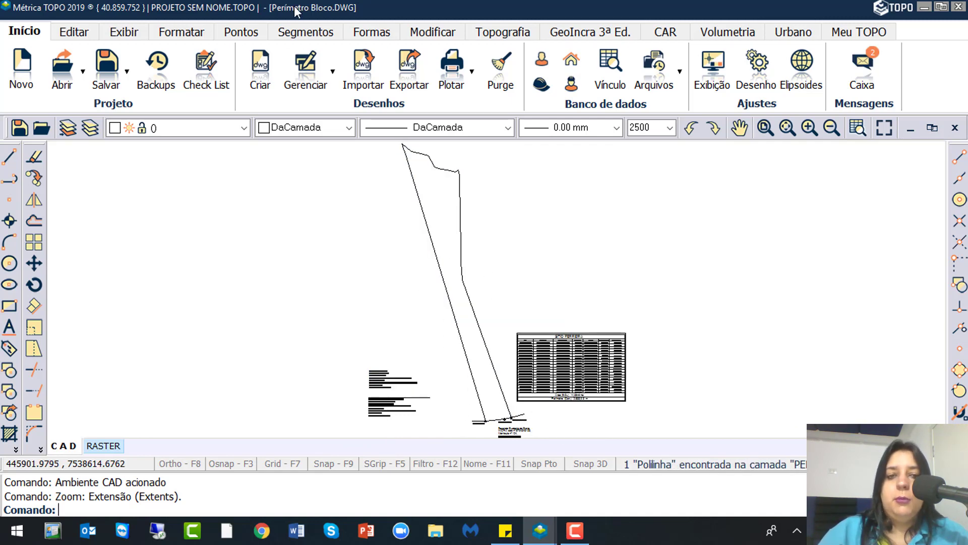
pyautogui.click(959, 7)
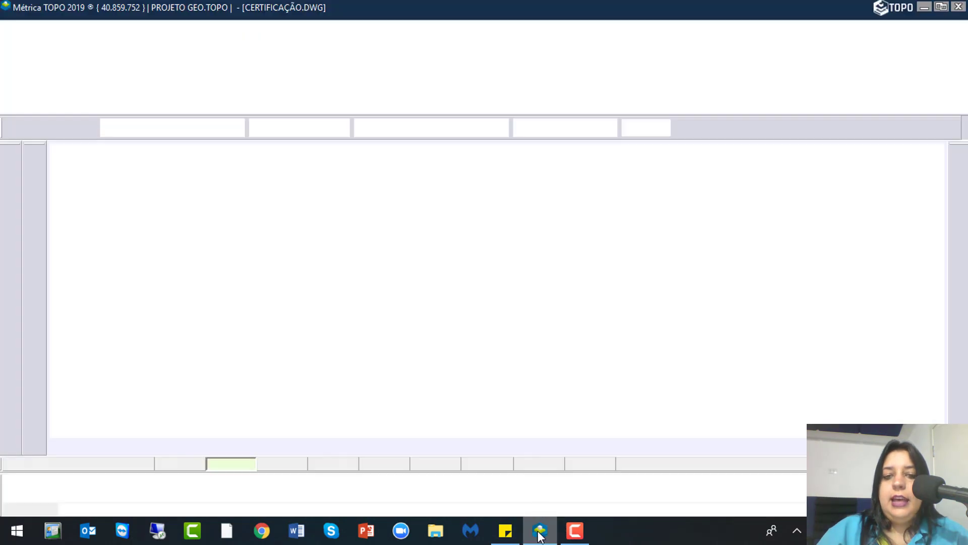
pyautogui.scroll(-4, 438, 273)
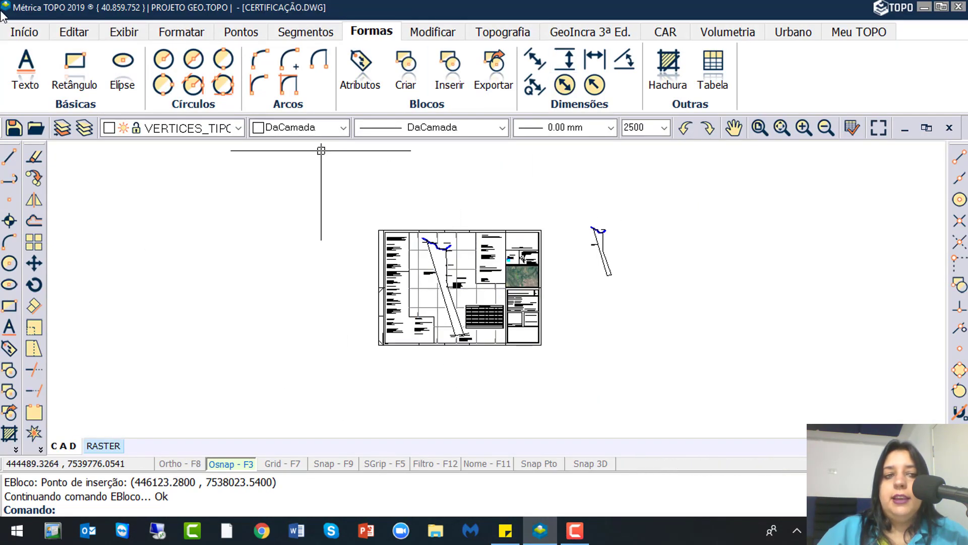
# Create a new blank DWG drawing in the project and maximize its window
pyautogui.click(24, 31)
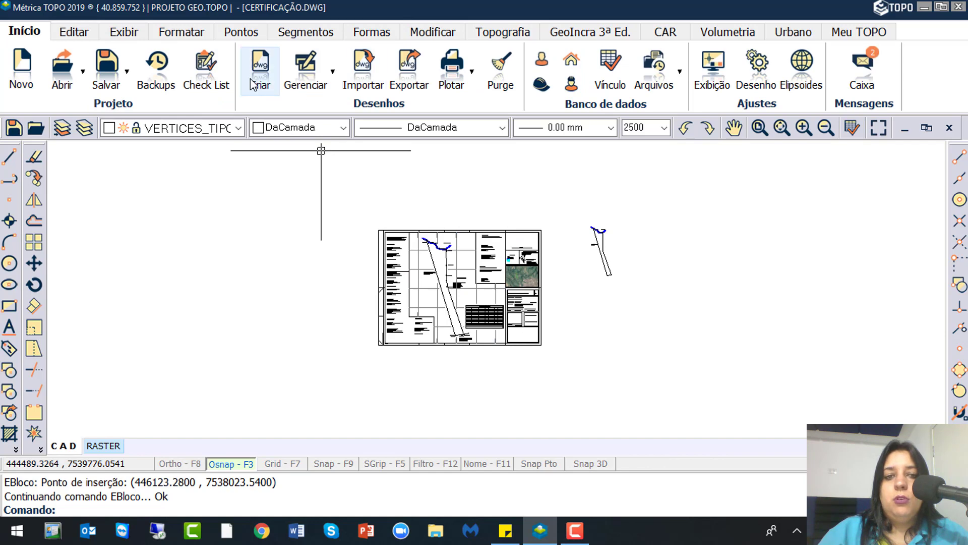
pyautogui.click(258, 81)
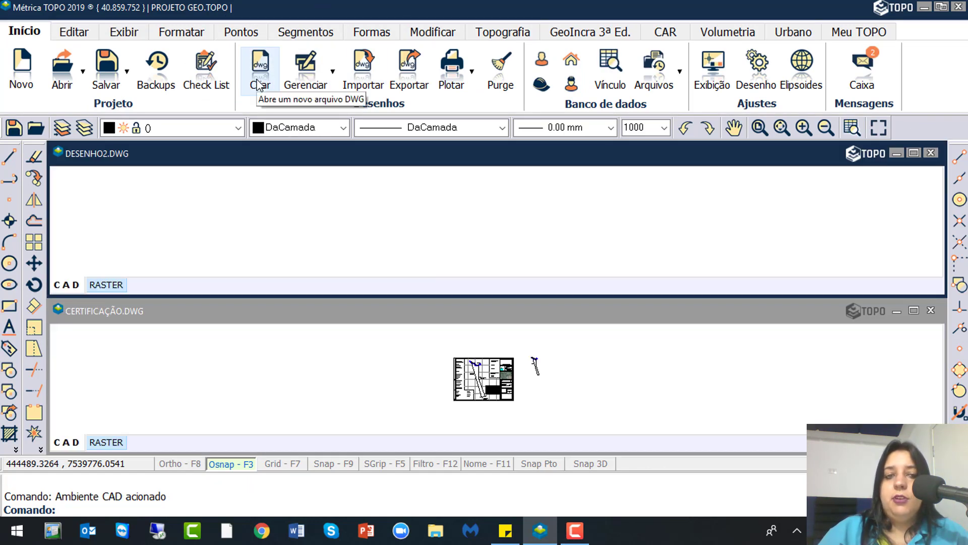
pyautogui.click(605, 347)
pyautogui.click(913, 152)
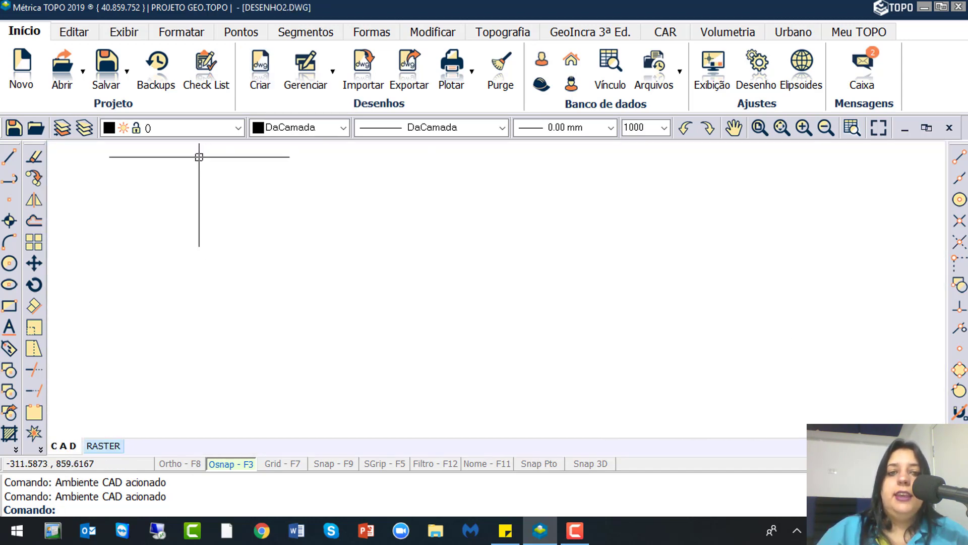
# Load the external file Perímetro Bloco.DWG from the desktop as the block to insert, with its placement specified on insertion
pyautogui.click(375, 31)
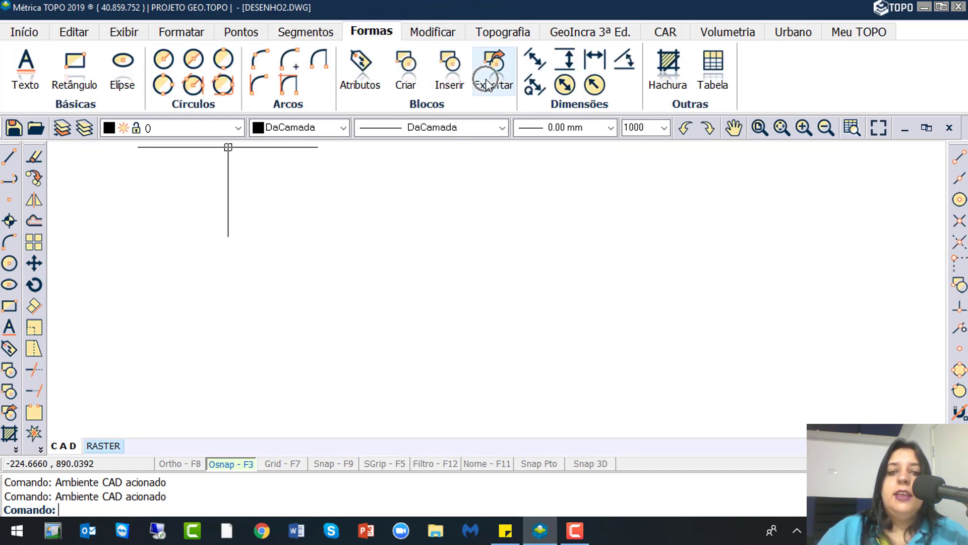
pyautogui.click(450, 84)
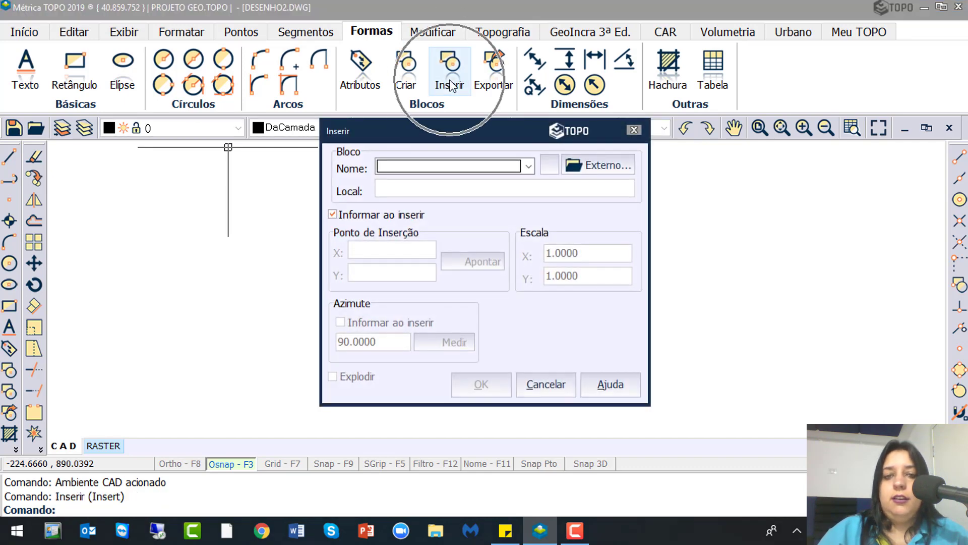
pyautogui.click(619, 169)
pyautogui.click(619, 168)
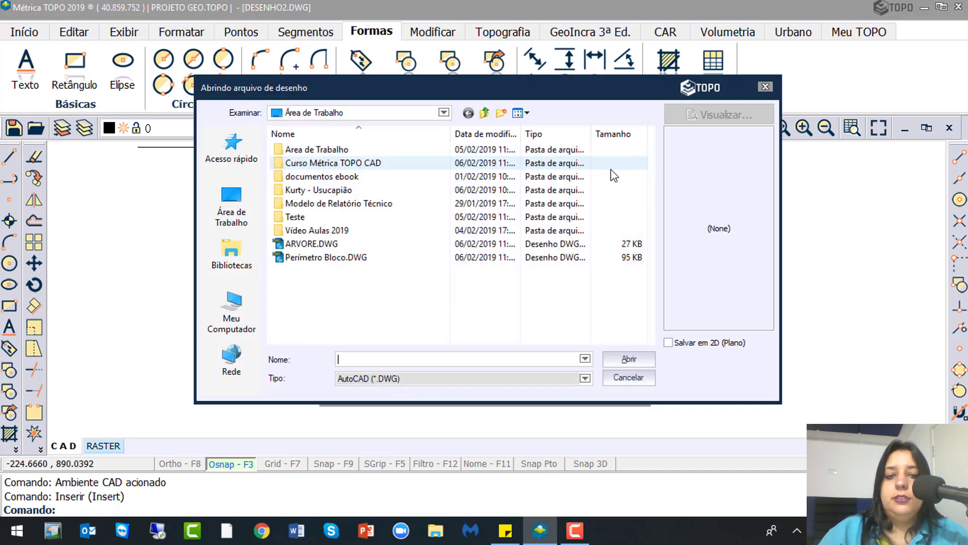
pyautogui.click(335, 262)
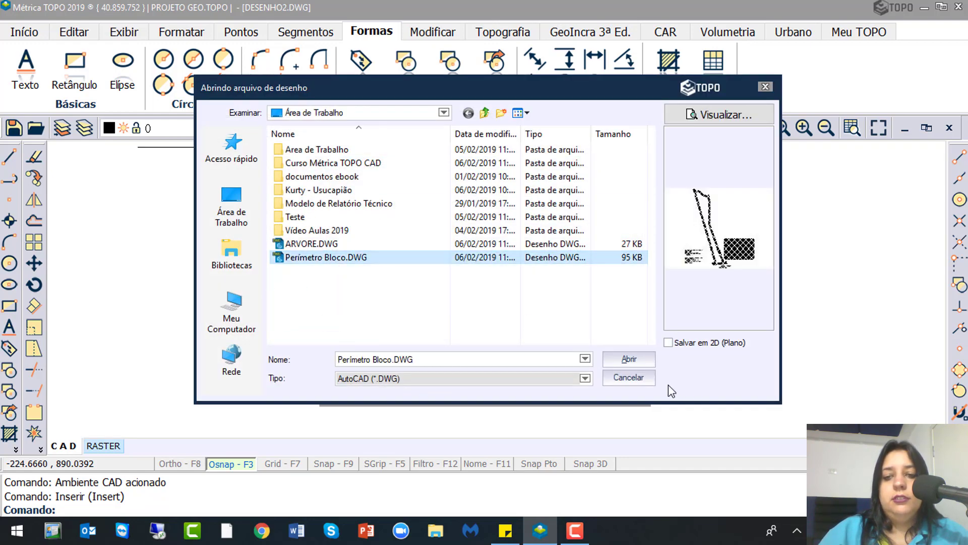
pyautogui.click(626, 361)
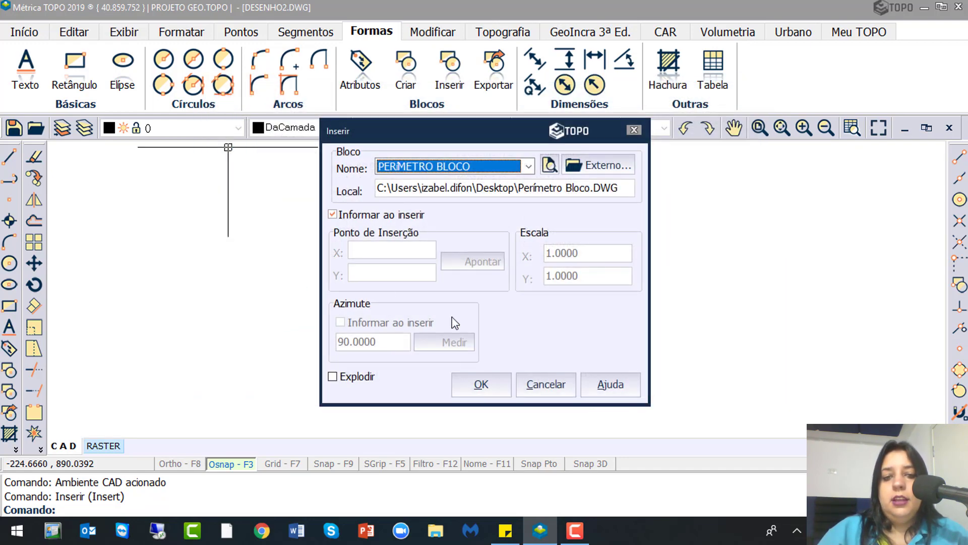
pyautogui.click(374, 218)
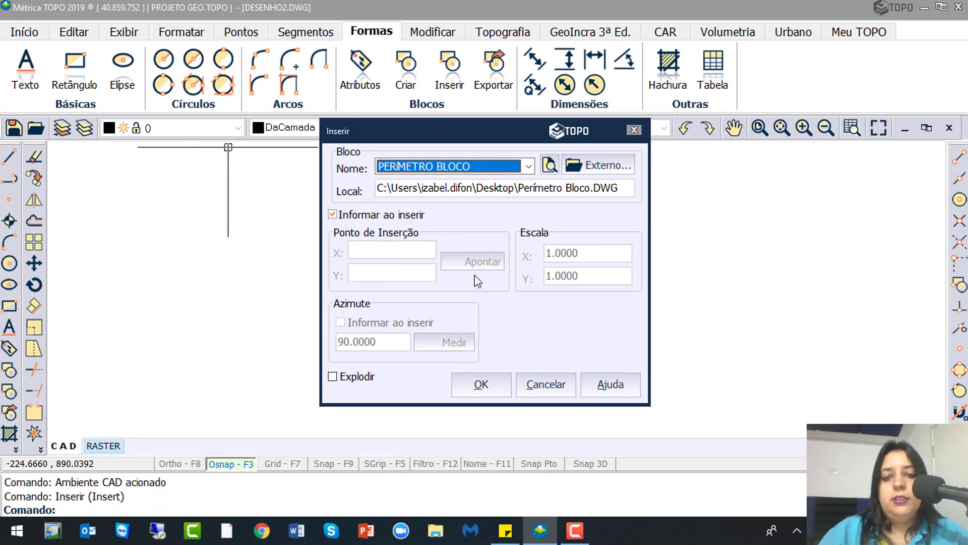
pyautogui.click(481, 388)
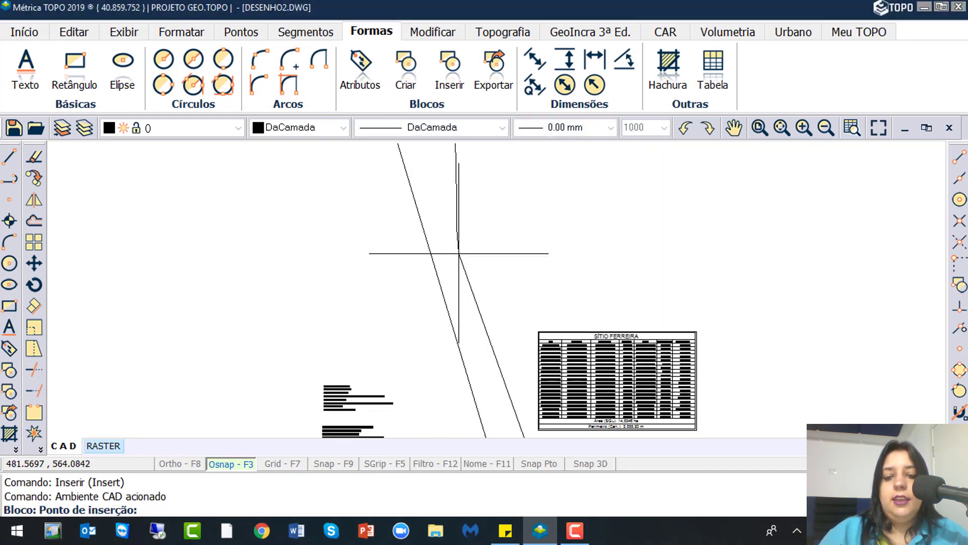
# Place the Perímetro Bloco block in the new drawing with X and Y scale factors of 1.000 and a rotation azimuth of 90.0000
pyautogui.scroll(-5, 466, 341)
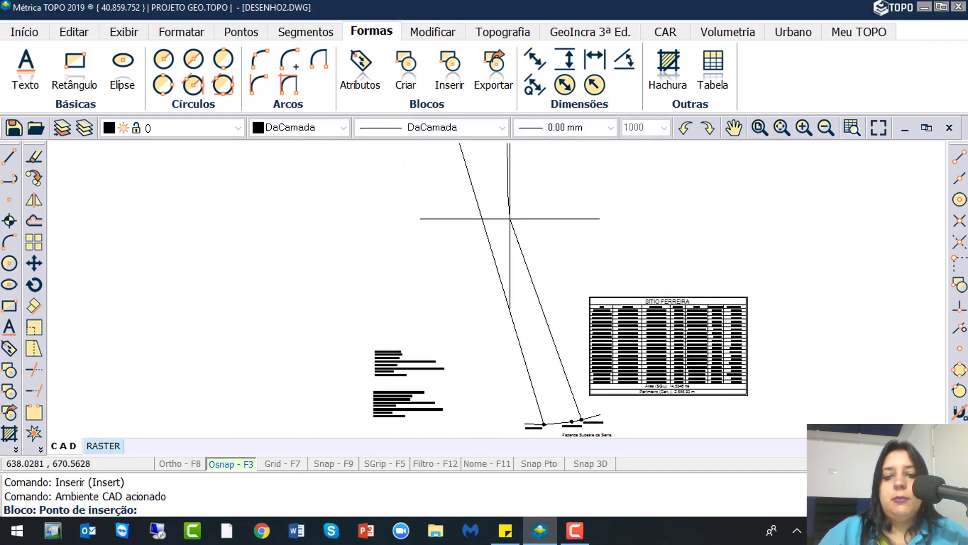
pyautogui.click(502, 234)
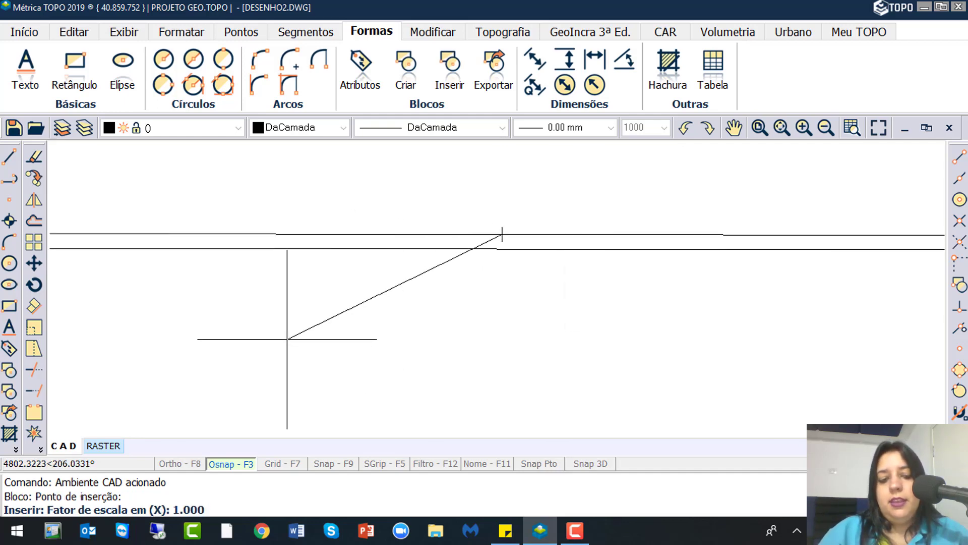
pyautogui.click(230, 511)
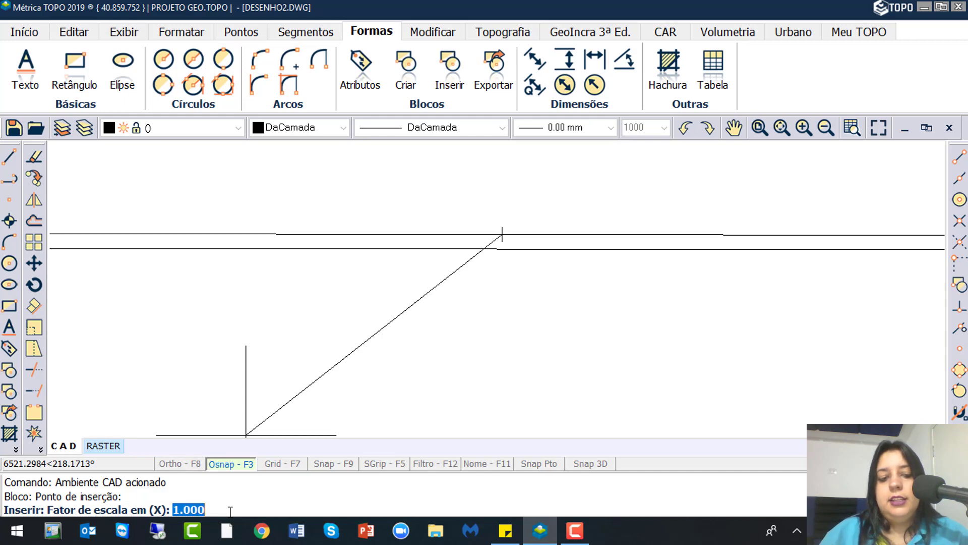
pyautogui.press('Return')
pyautogui.press('Return')
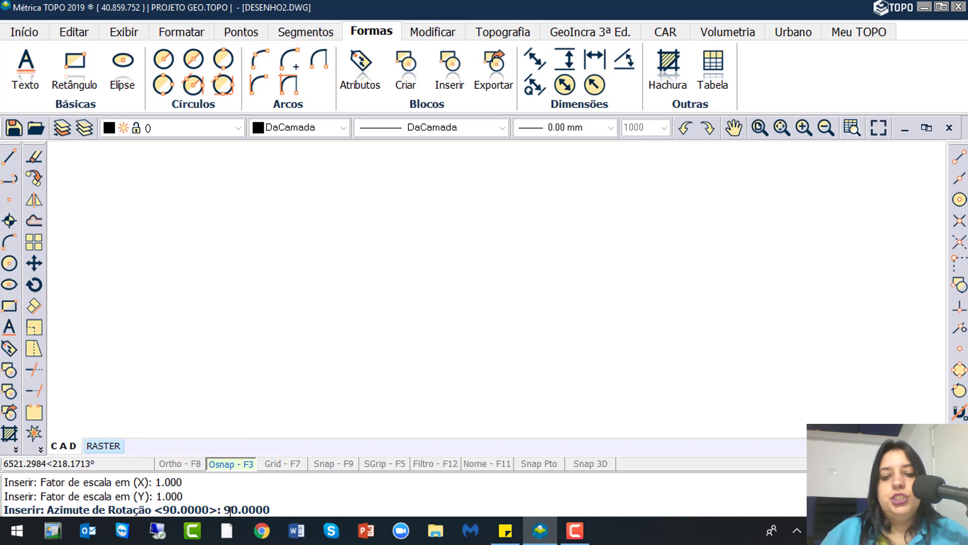
pyautogui.press('Return')
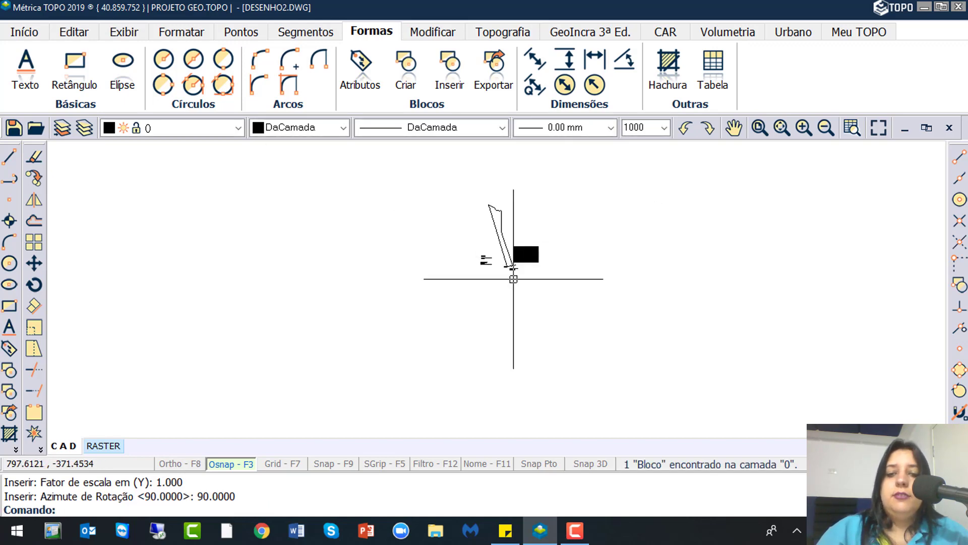
# Select the inserted perimeter block in the new drawing to check that it behaves as a single object
pyautogui.click(509, 243)
pyautogui.press('ctrl')
pyautogui.press('ctrl')
pyautogui.press('ctrl')
pyautogui.press('ctrl')
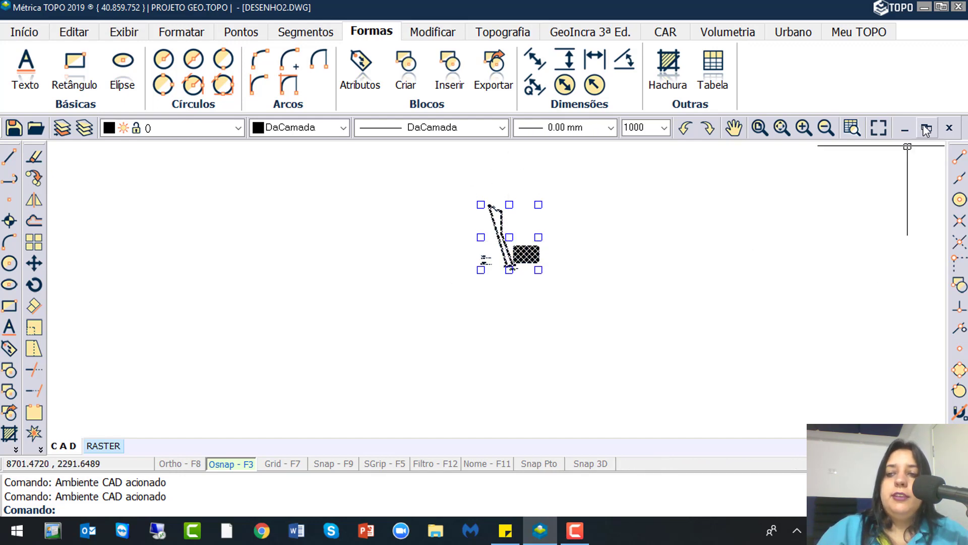
pyautogui.press('ctrl')
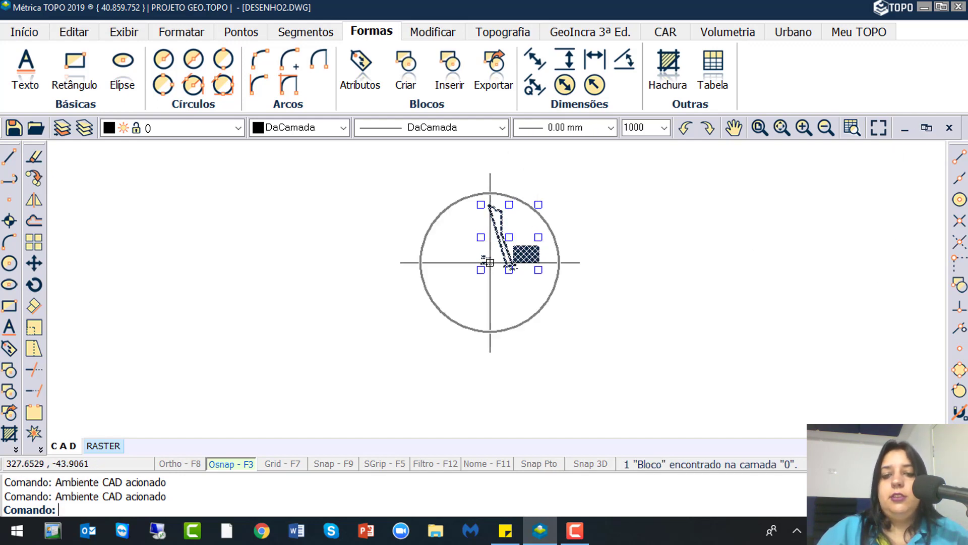
# Switch to the CERTIFICAÇÃO drawing and maximize its window
pyautogui.click(927, 128)
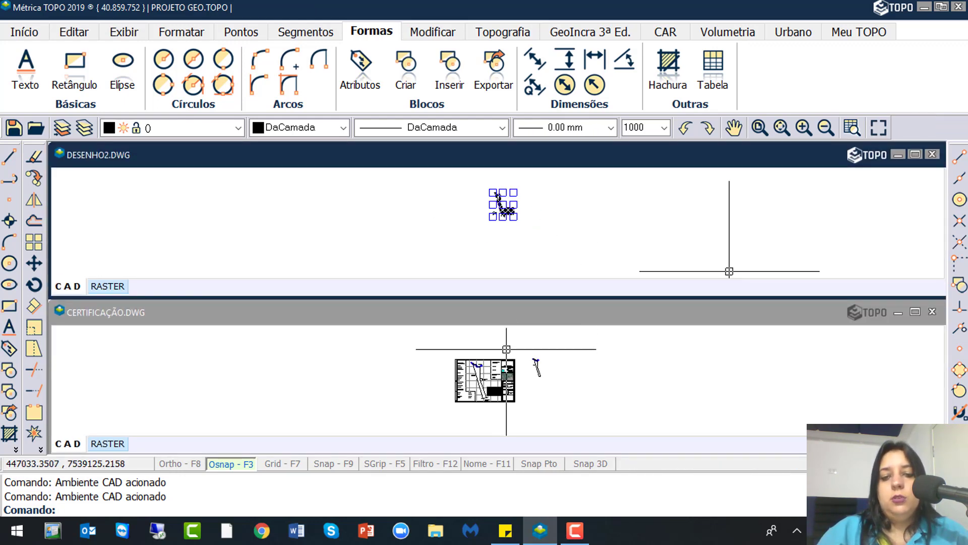
pyautogui.click(535, 317)
pyautogui.doubleClick(561, 323)
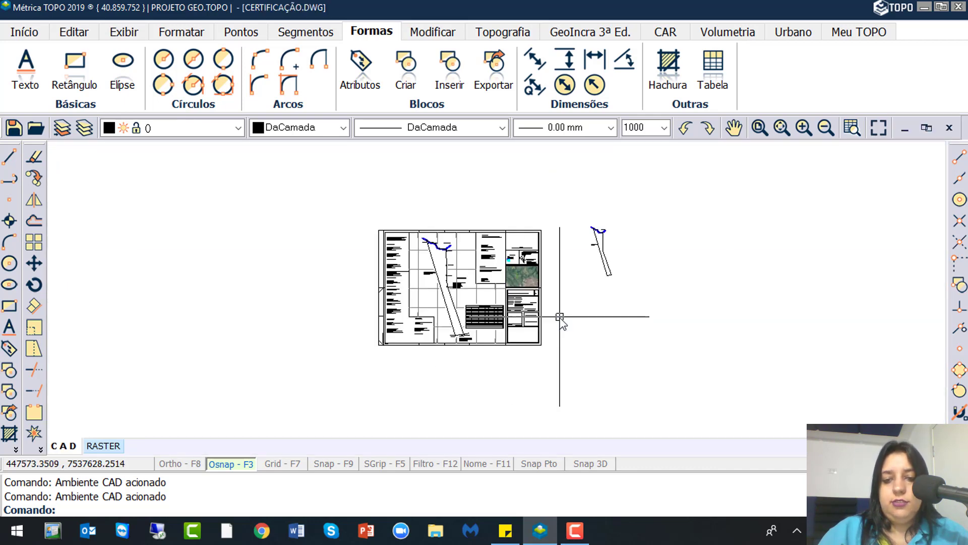
# Load Perímetro Bloco.DWG from the desktop as an external block for insertion into the CERTIFICAÇÃO drawing
pyautogui.click(450, 66)
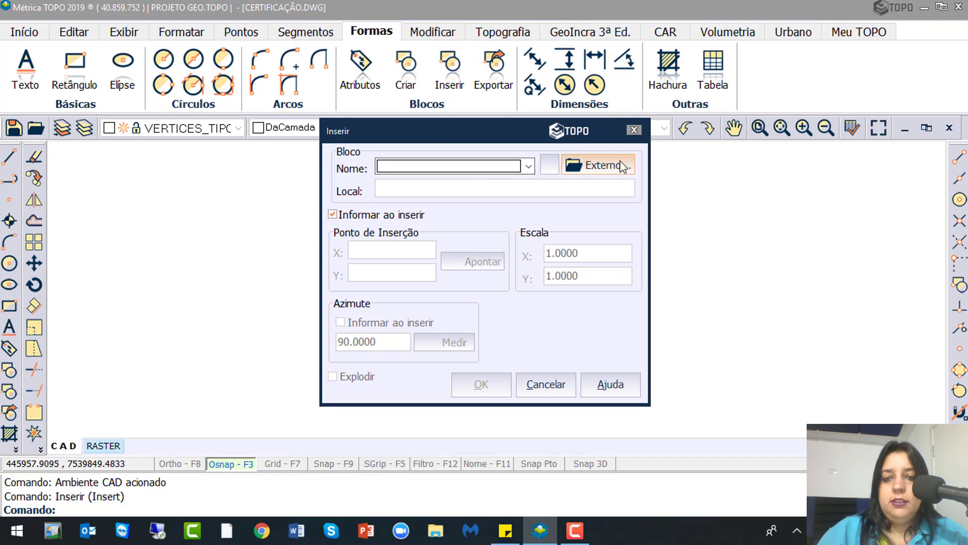
pyautogui.click(606, 165)
pyautogui.click(343, 259)
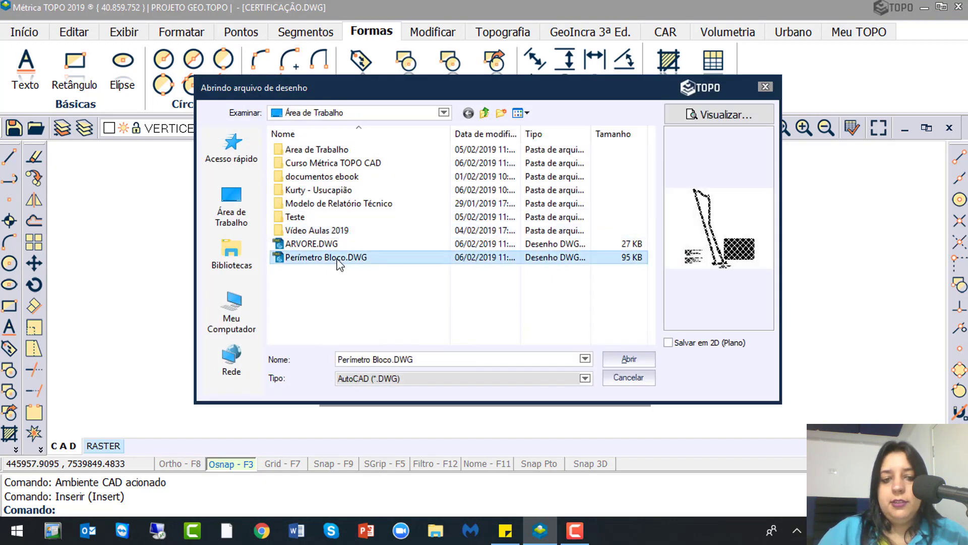
pyautogui.click(628, 359)
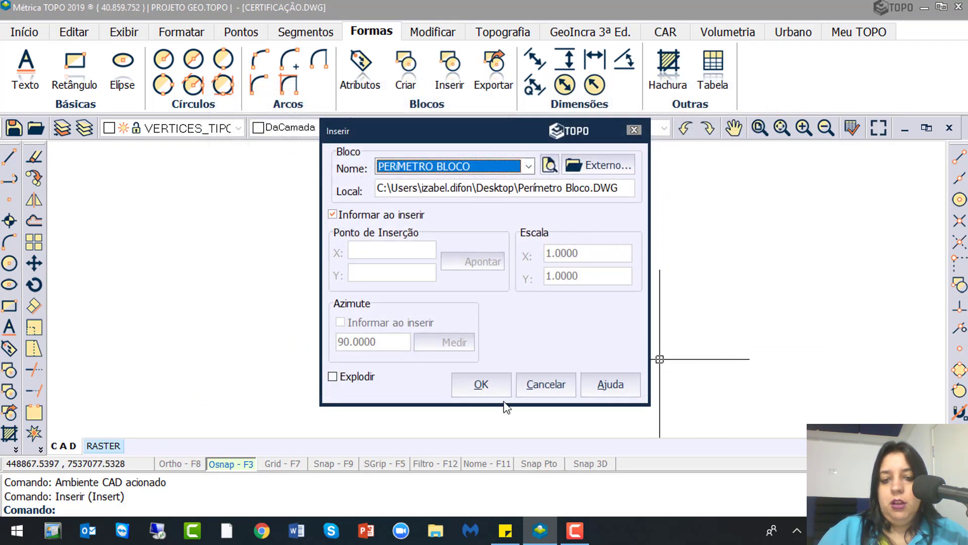
pyautogui.click(480, 385)
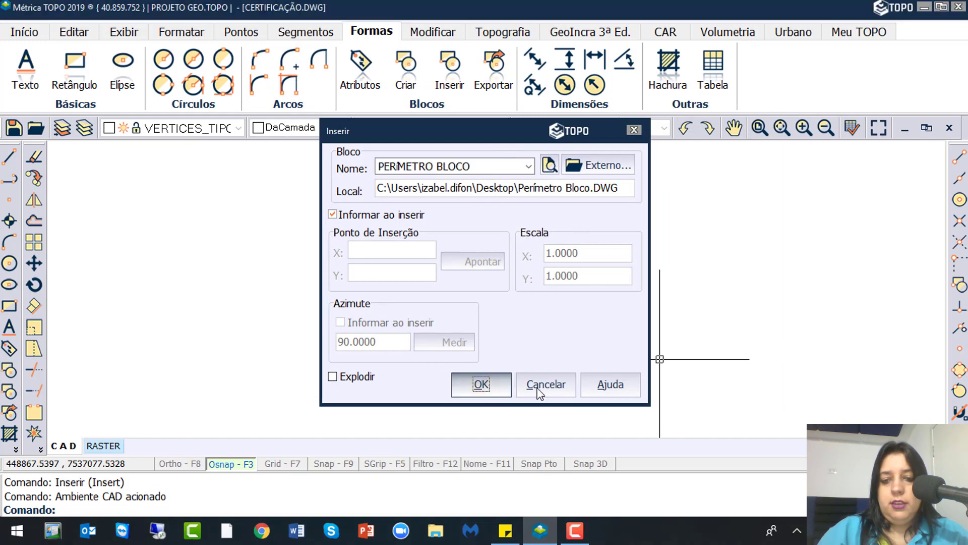
# Place the perimeter block to the right of the survey sheet with X and Y scale factors of 1.000 and azimuth 90.0000
pyautogui.click(683, 265)
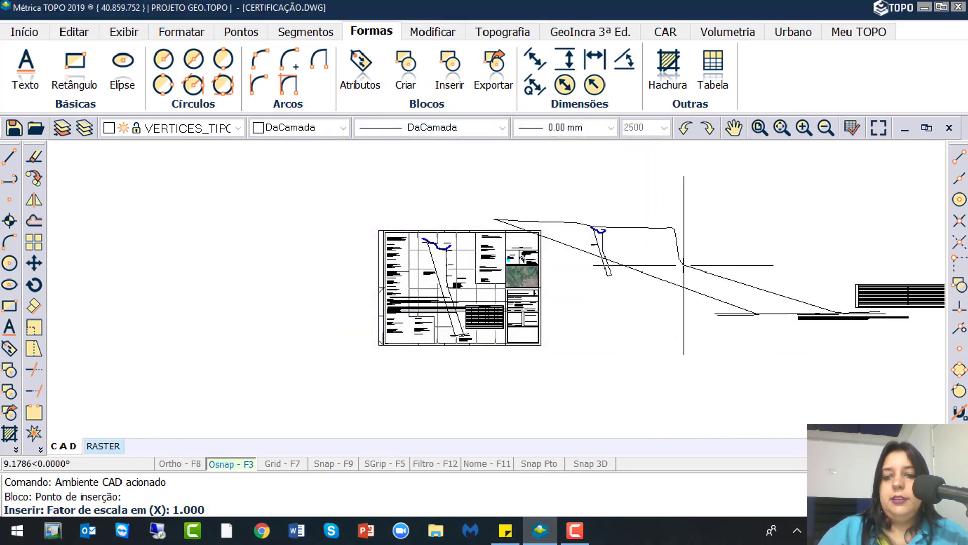
pyautogui.press('Return')
pyautogui.press('Return')
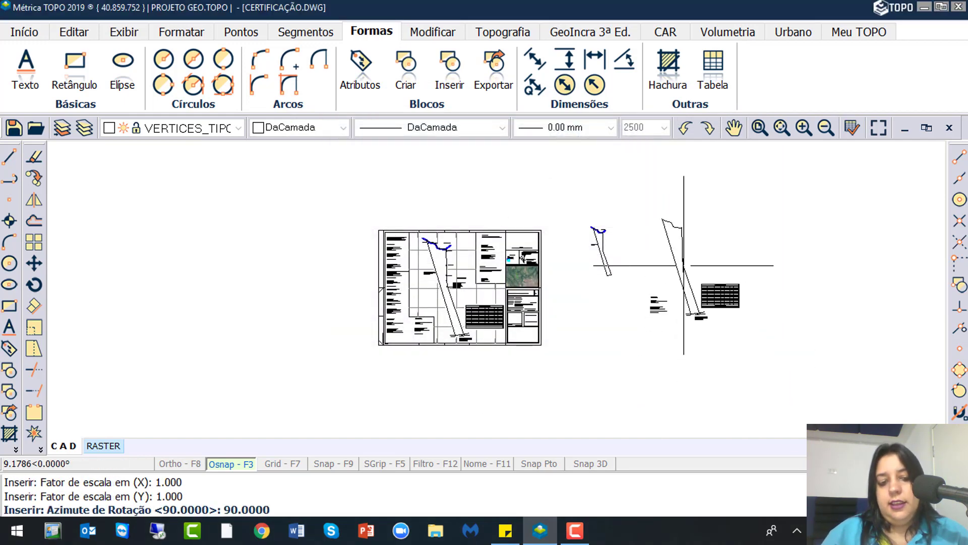
pyautogui.press('Return')
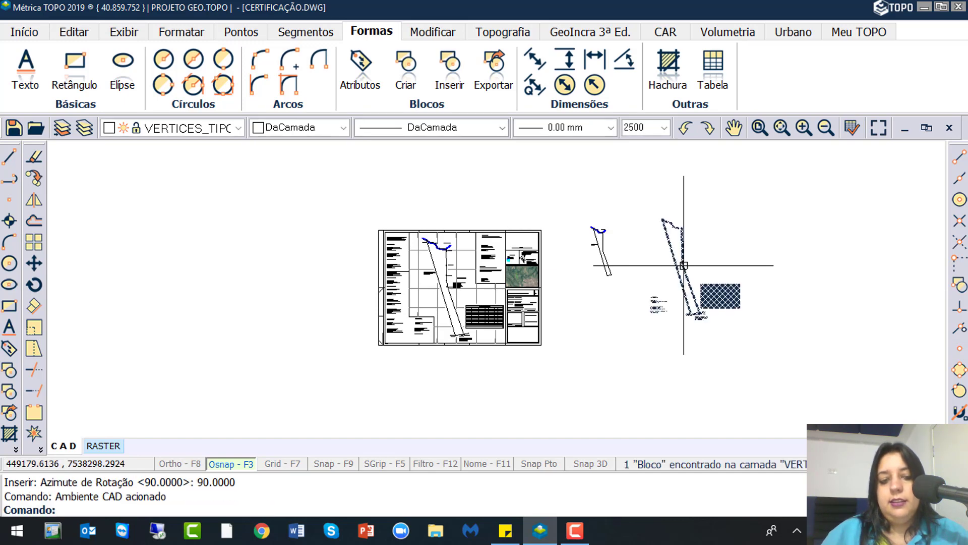
pyautogui.click(212, 492)
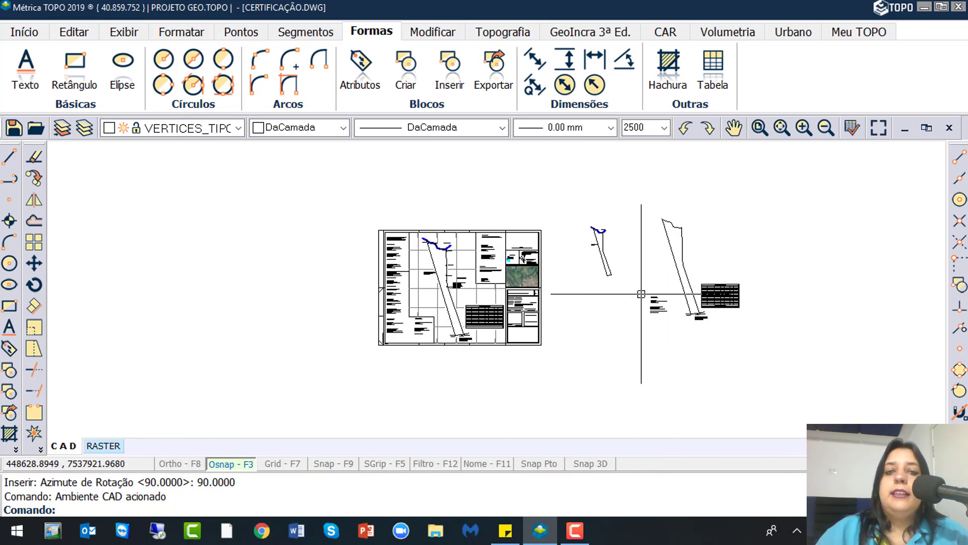
# Load the external file ARVORE.DWG from the desktop as a block and cancel its placement in the drawing
pyautogui.click(442, 79)
pyautogui.click(443, 78)
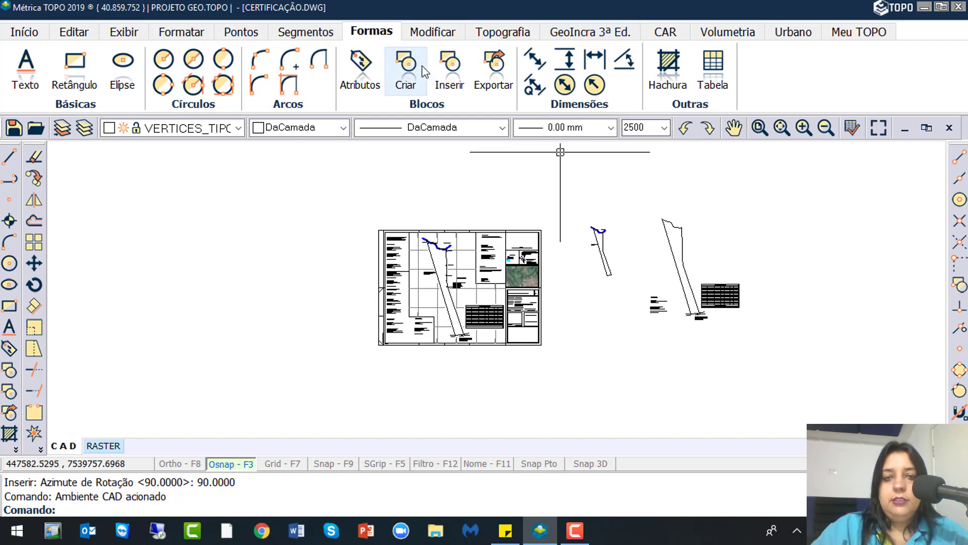
pyautogui.click(456, 85)
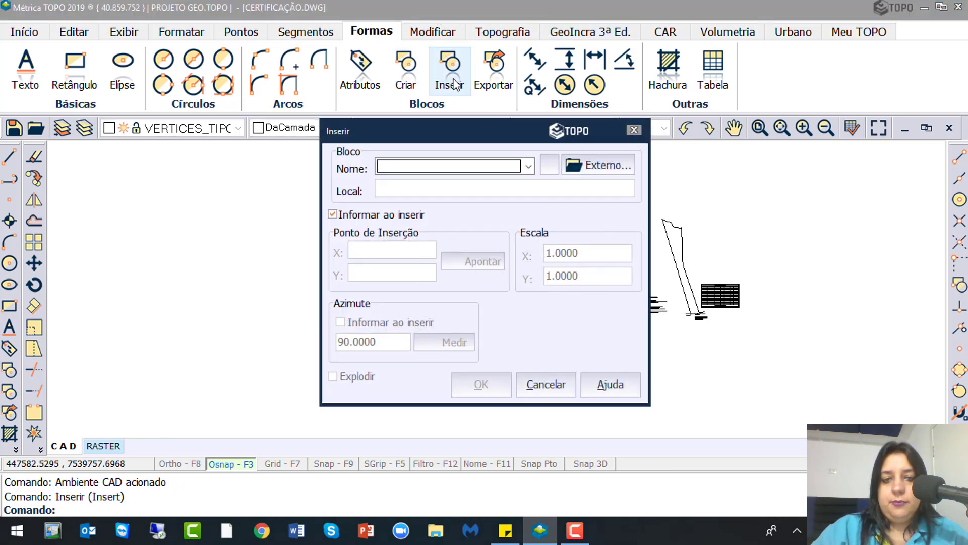
pyautogui.click(607, 166)
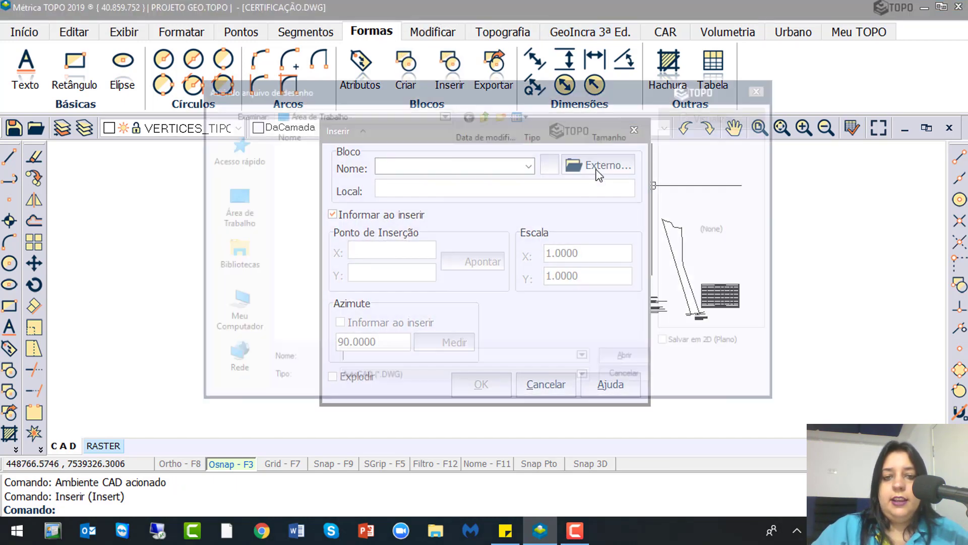
pyautogui.click(306, 244)
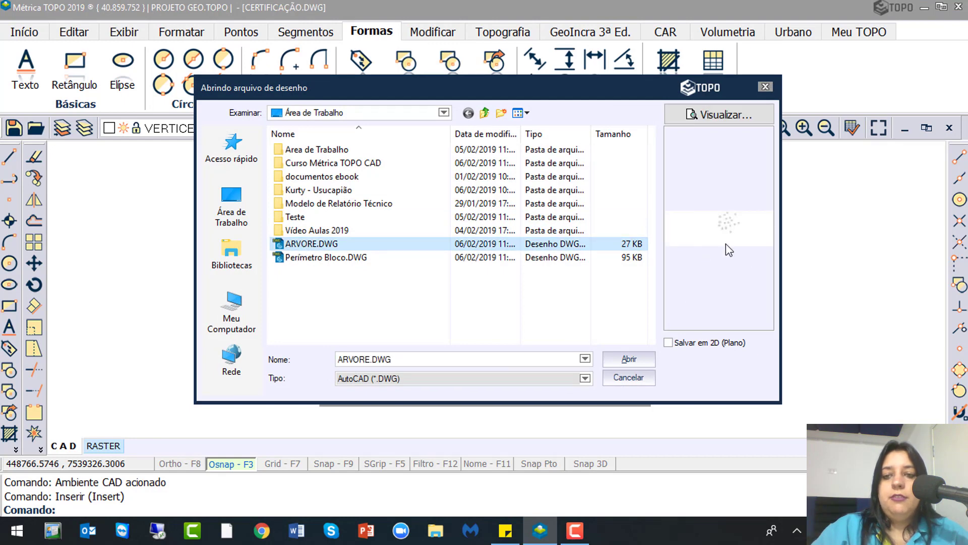
pyautogui.click(629, 359)
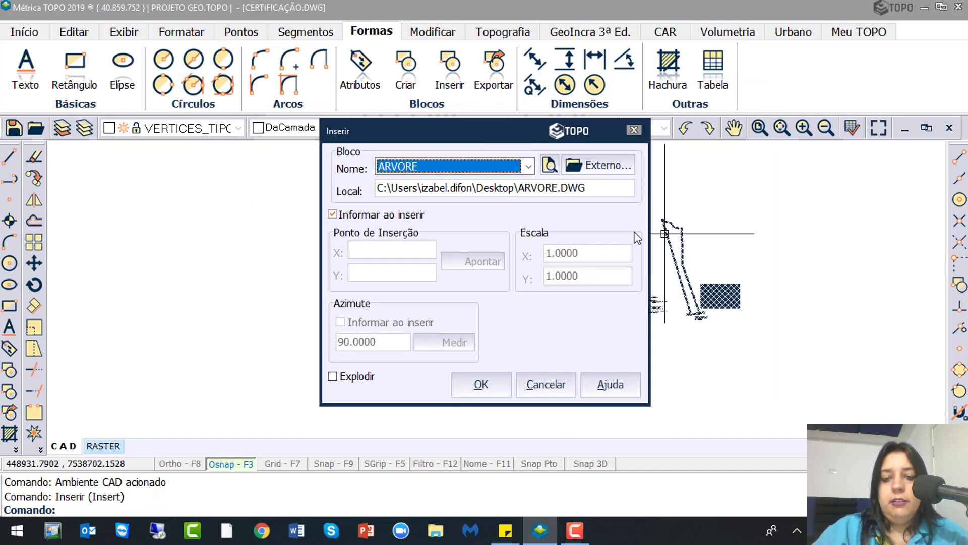
pyautogui.click(482, 384)
pyautogui.press('Escape')
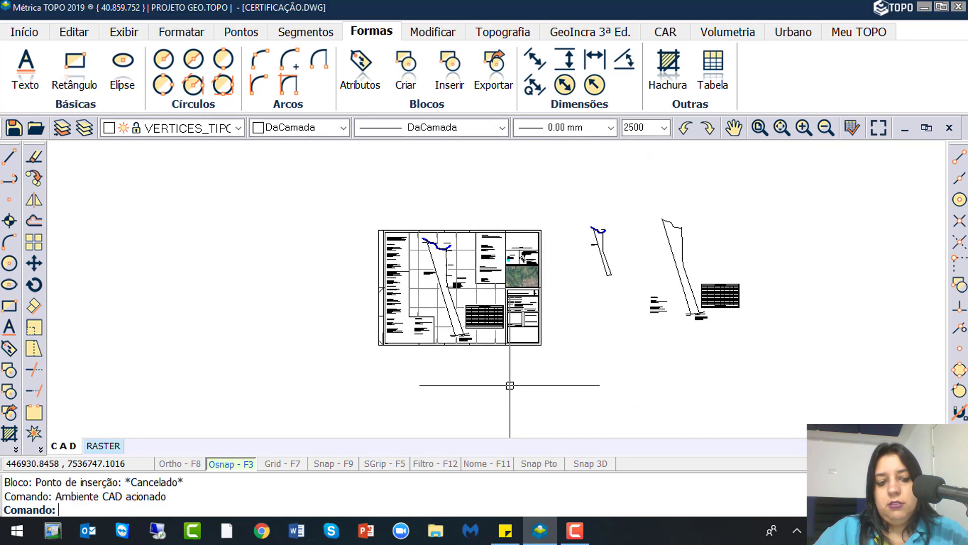
# Check the list of blocks available for insertion in the drawing, and close it without inserting one
pyautogui.click(449, 66)
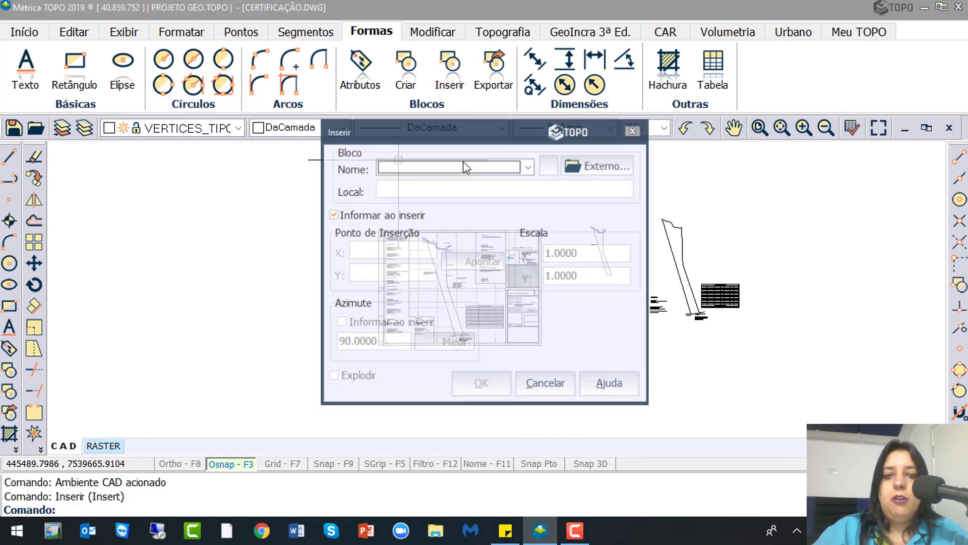
pyautogui.click(463, 166)
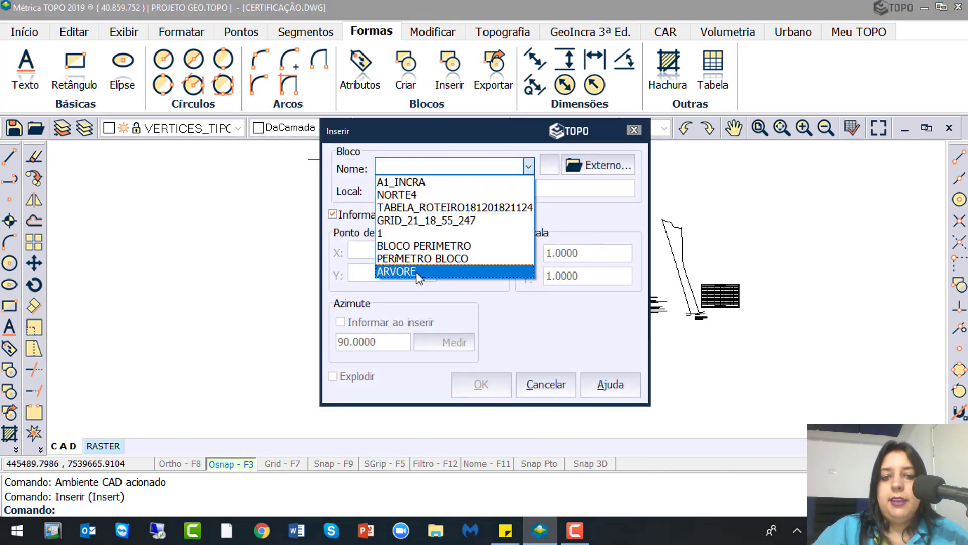
pyautogui.click(553, 386)
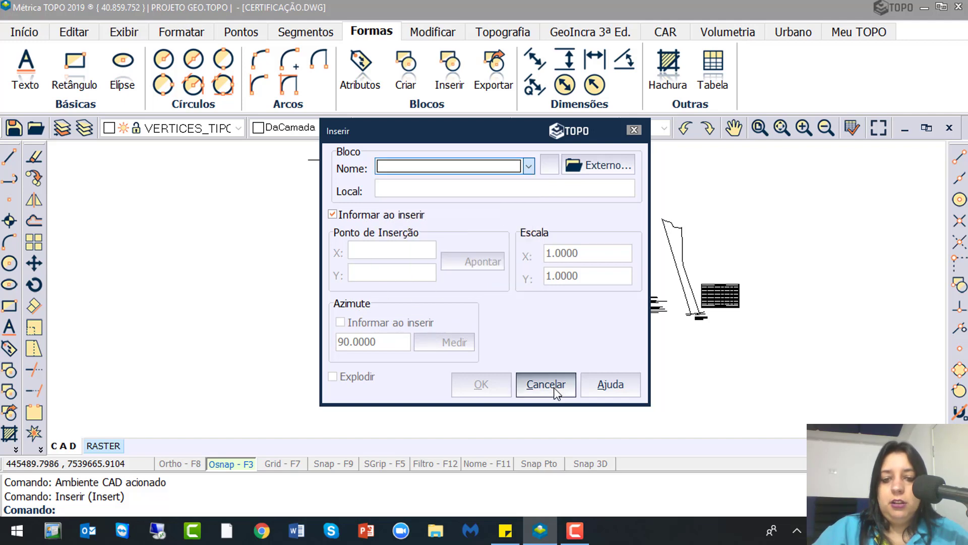
pyautogui.click(550, 385)
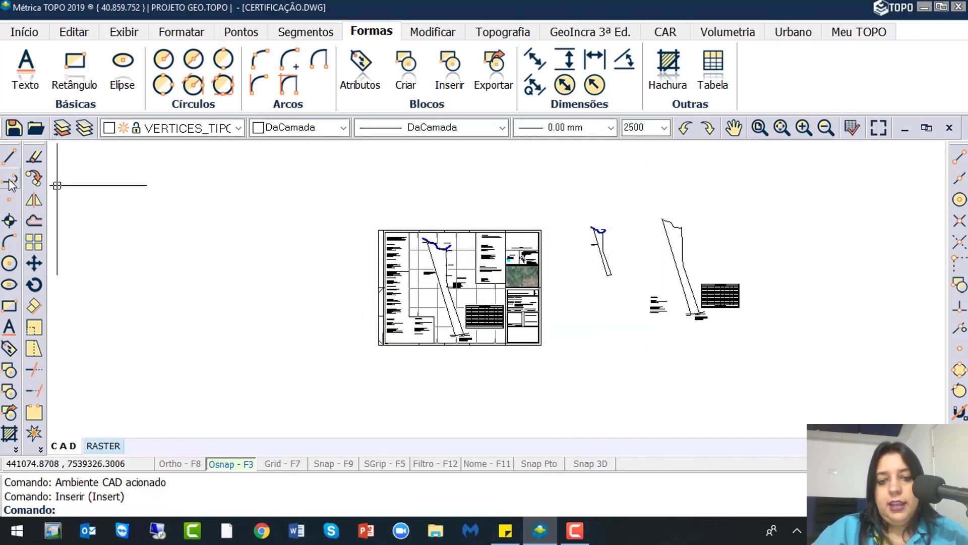
# Draw a closed six-vertex polyline in the empty area between the survey sheet and the inserted perimeter block
pyautogui.click(10, 182)
pyautogui.click(585, 333)
pyautogui.click(582, 300)
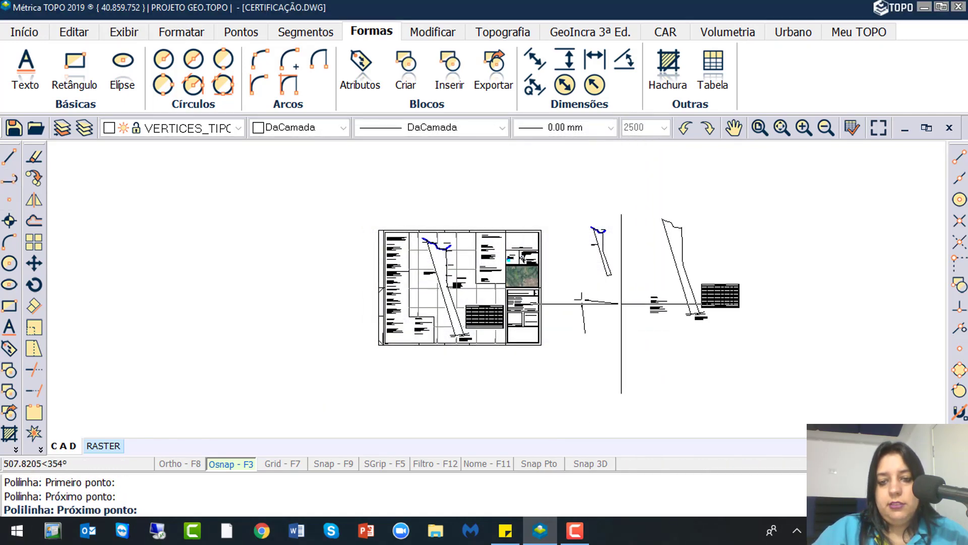
pyautogui.click(623, 304)
pyautogui.click(640, 356)
pyautogui.click(598, 358)
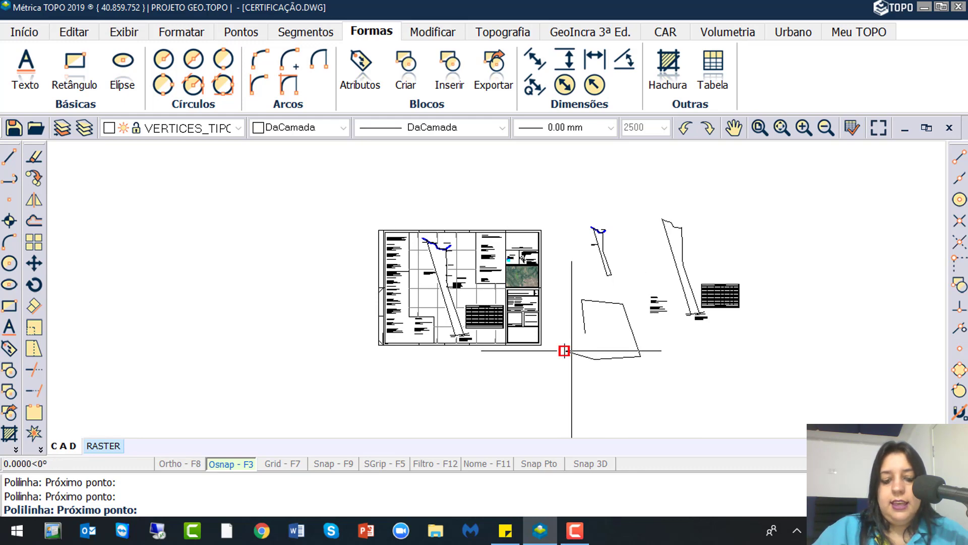
pyautogui.write('c')
pyautogui.press('Return')
pyautogui.scroll(3, 590, 343)
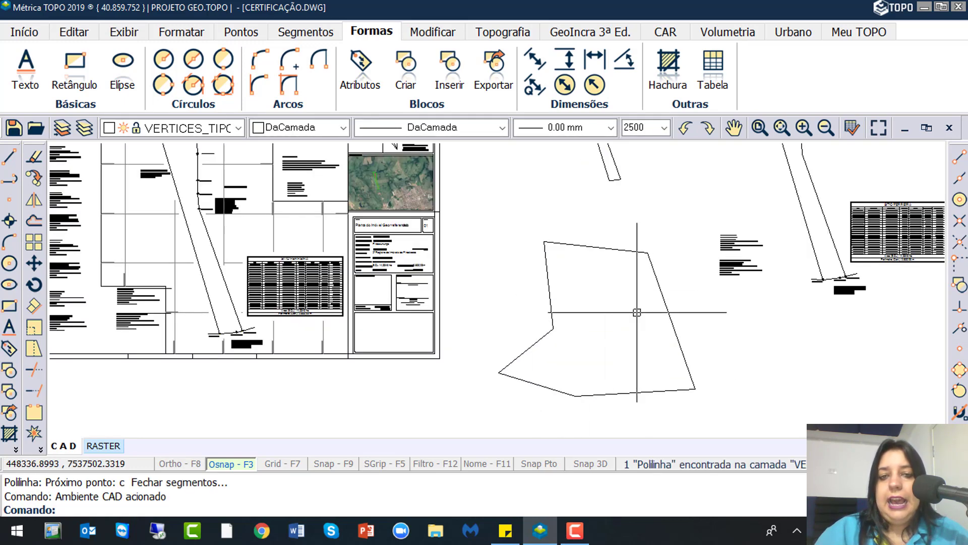
pyautogui.press('ctrl')
pyautogui.press('ctrl')
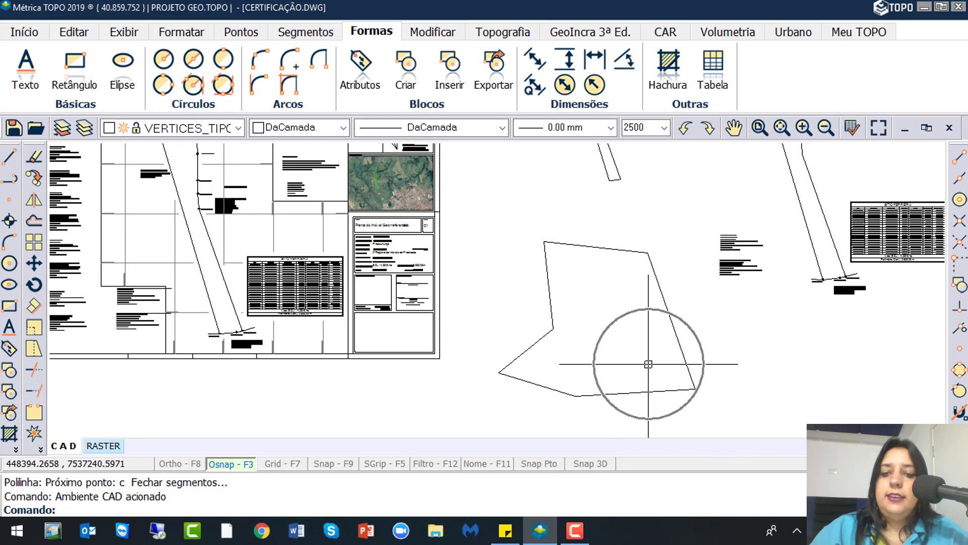
pyautogui.press('Escape')
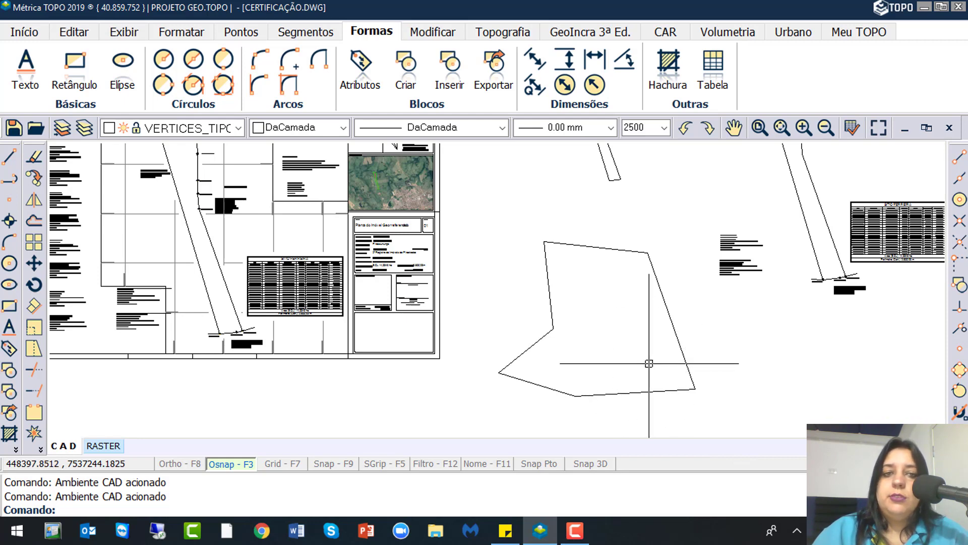
pyautogui.press('ctrl')
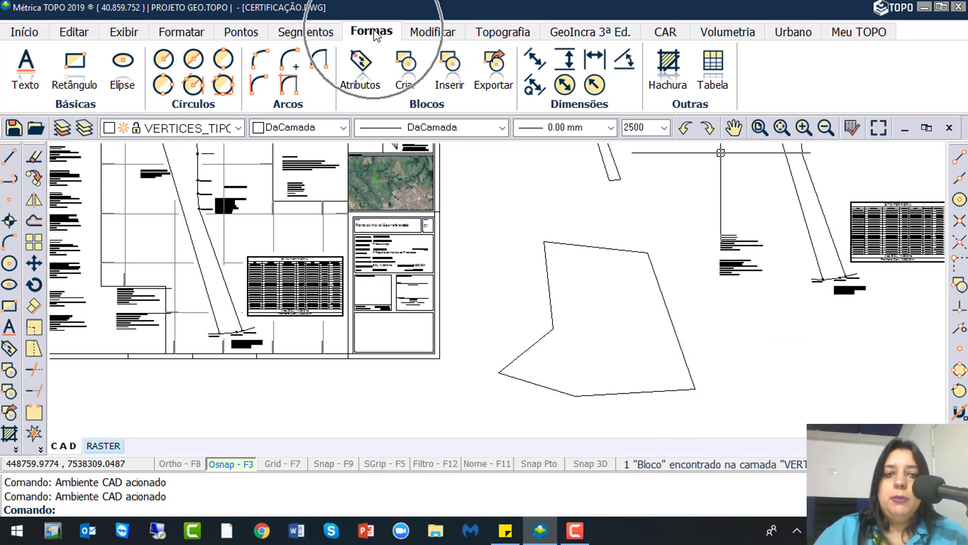
pyautogui.press('ctrl')
# Apply a hatch to the closed six-sided polyline using the Bloco (Block) style
pyautogui.click(669, 65)
pyautogui.click(615, 247)
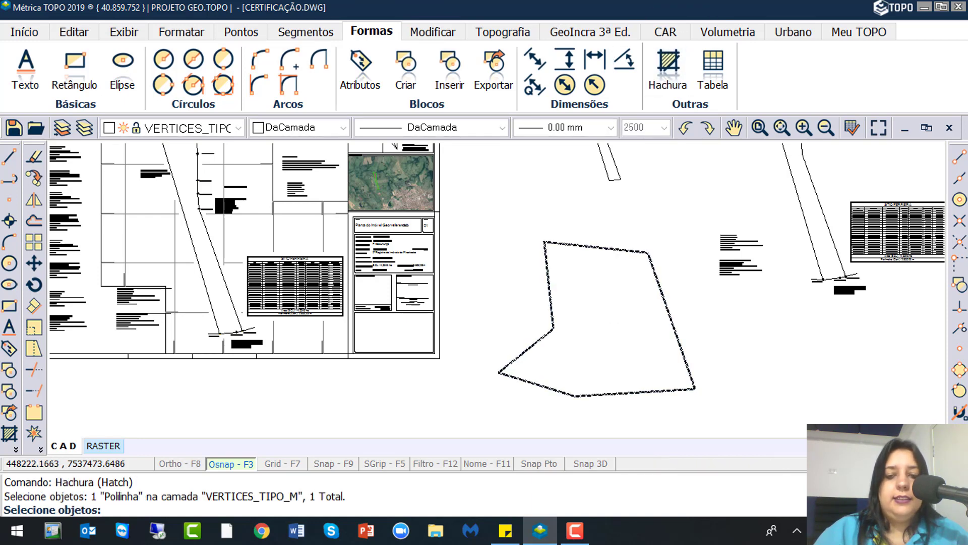
pyautogui.press('Return')
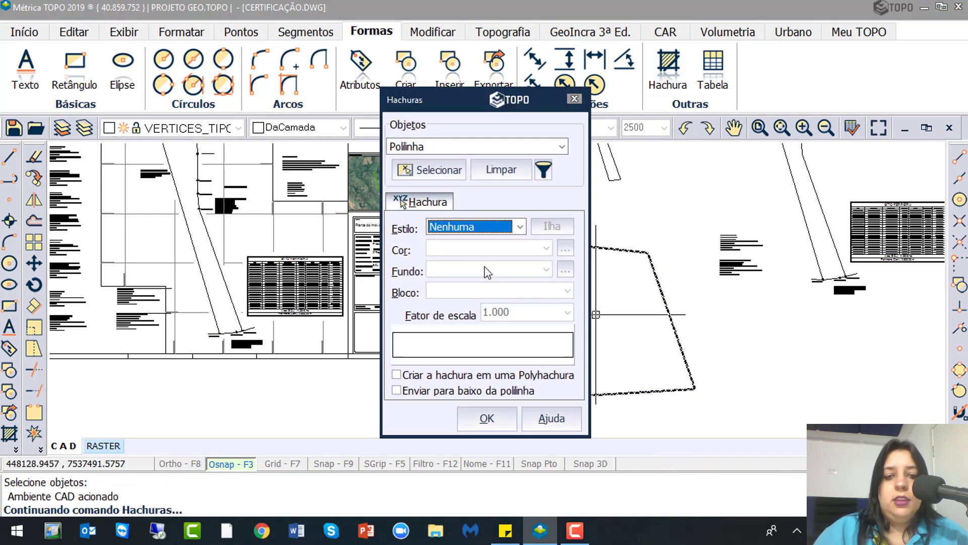
pyautogui.press('ctrl')
pyautogui.click(470, 227)
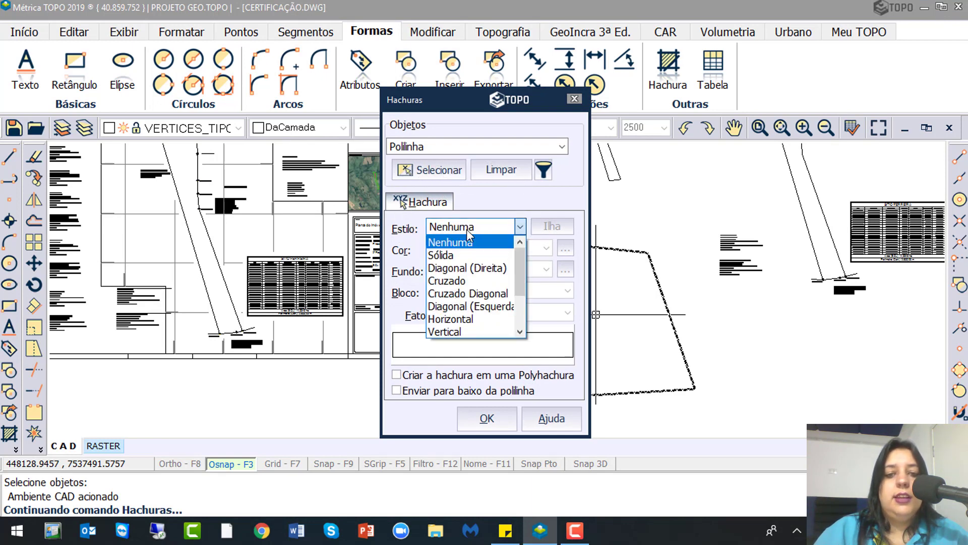
pyautogui.scroll(-1, 460, 331)
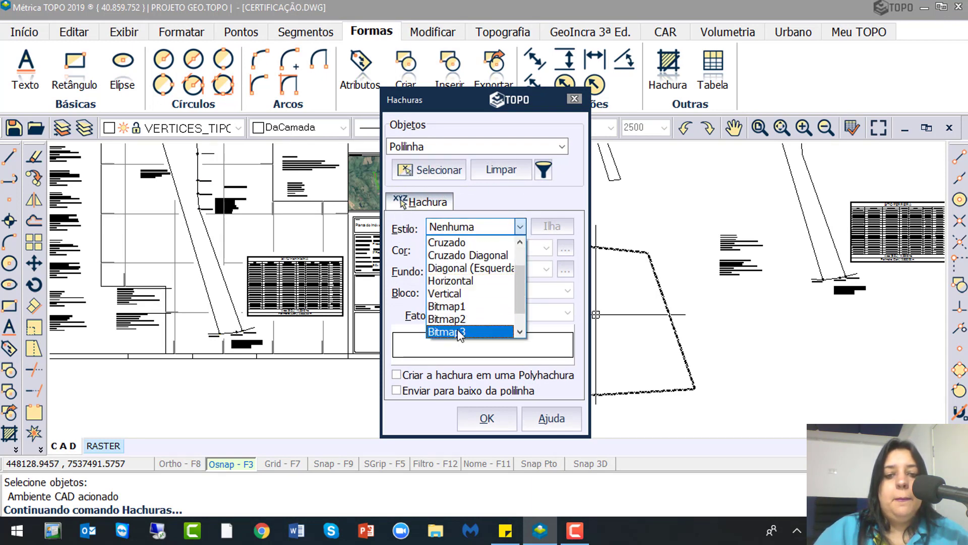
pyautogui.scroll(-1, 460, 333)
pyautogui.click(459, 319)
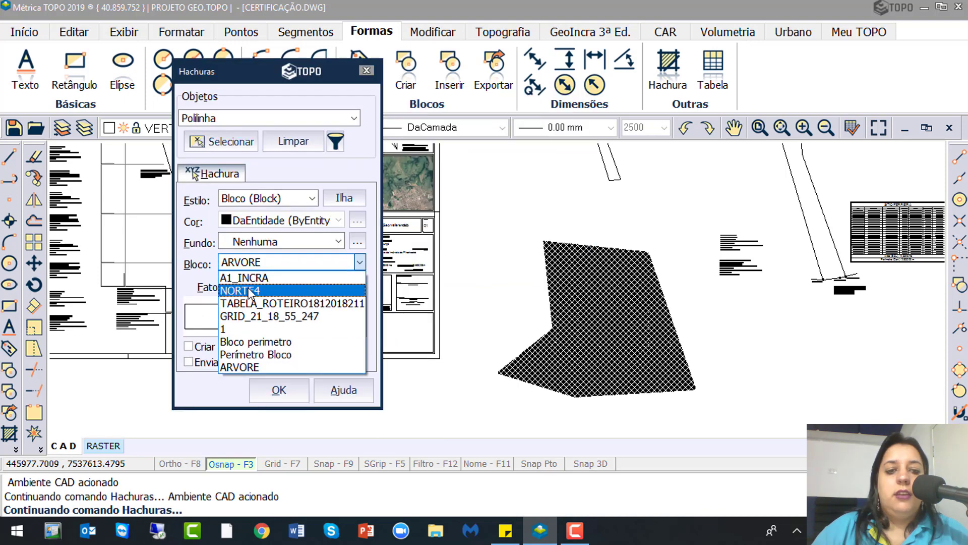
# Use the ARVORE block as the polygon's hatch pattern with scale factor 1.000, and inspect the pattern up close
pyautogui.click(248, 367)
pyautogui.click(285, 283)
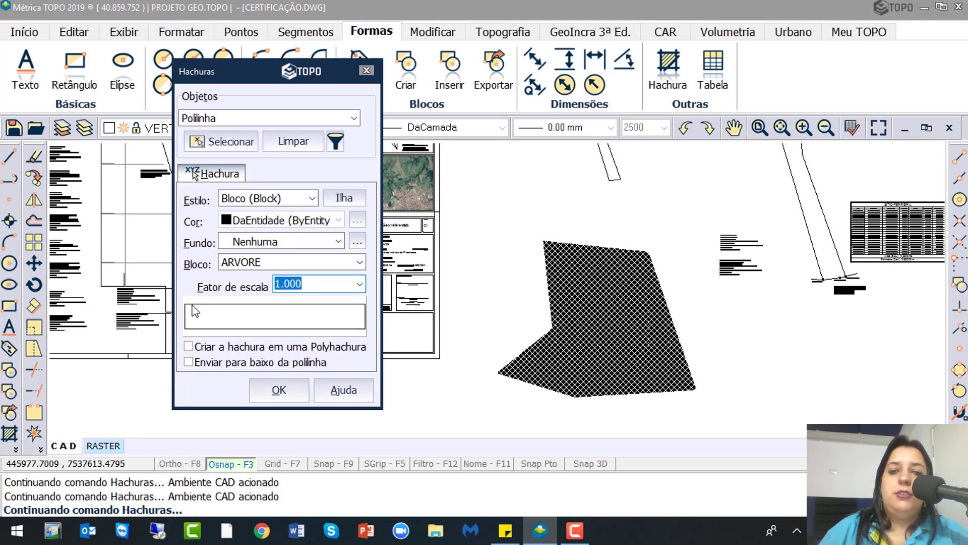
pyautogui.click(366, 71)
pyautogui.scroll(2, 599, 332)
pyautogui.scroll(2, 620, 363)
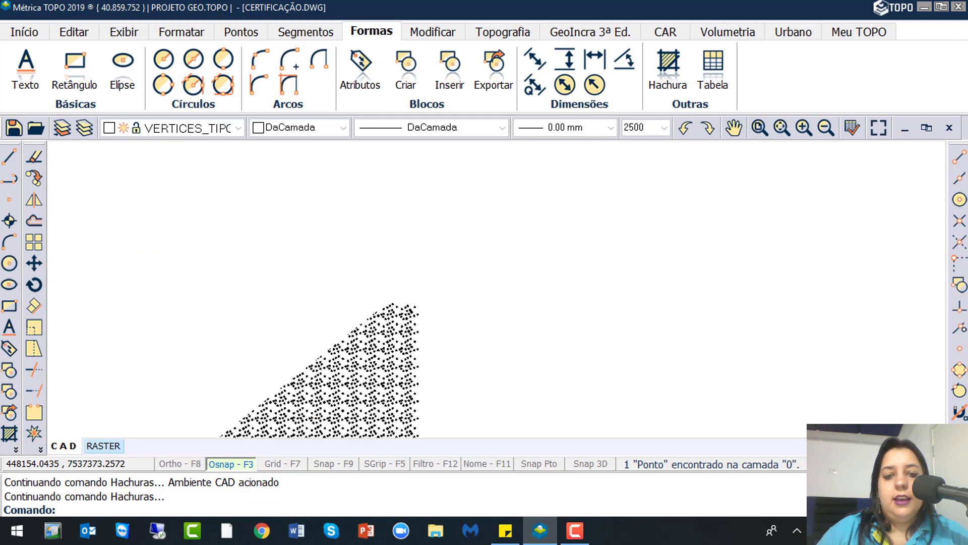
pyautogui.scroll(3, 462, 314)
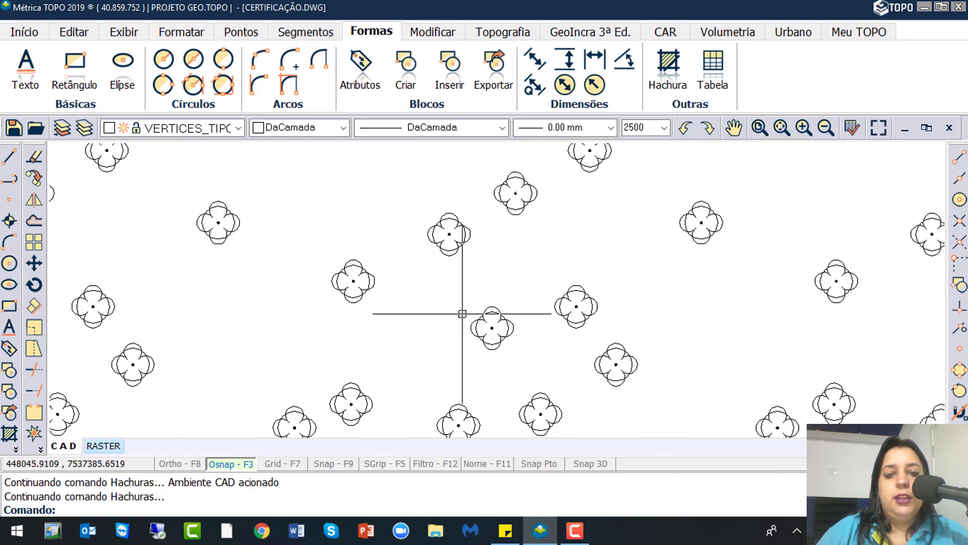
pyautogui.scroll(-5, 462, 313)
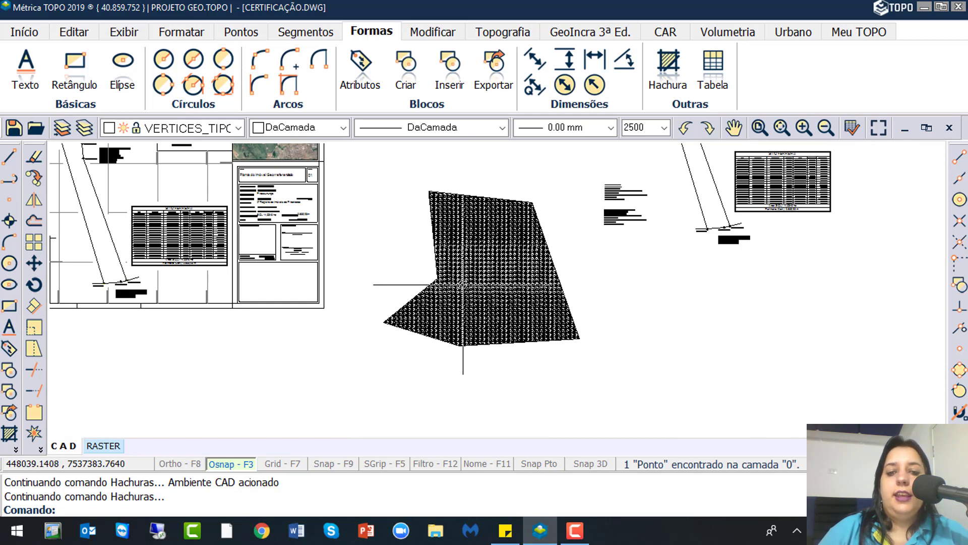
pyautogui.press('Escape')
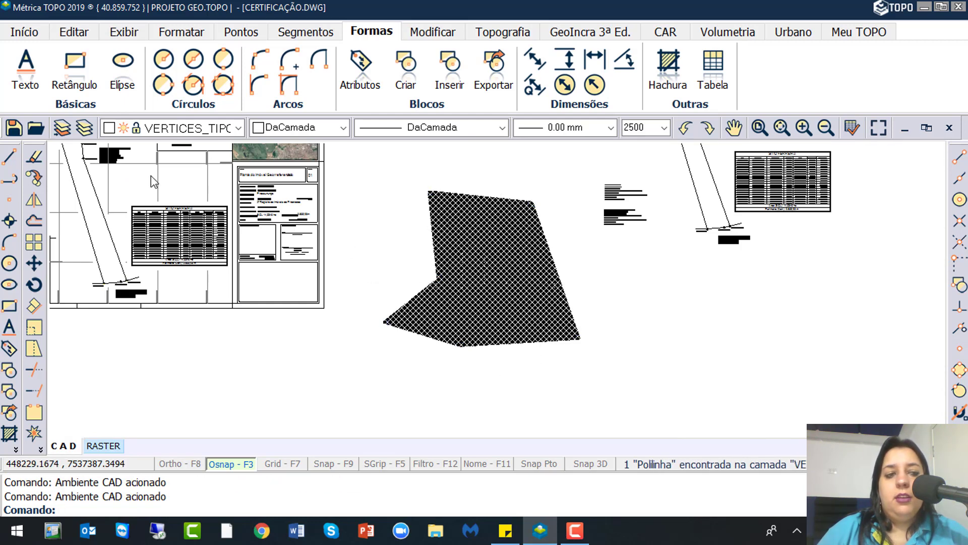
# Delete the hatched polygon from the drawing
pyautogui.click(426, 192)
pyautogui.click(579, 184)
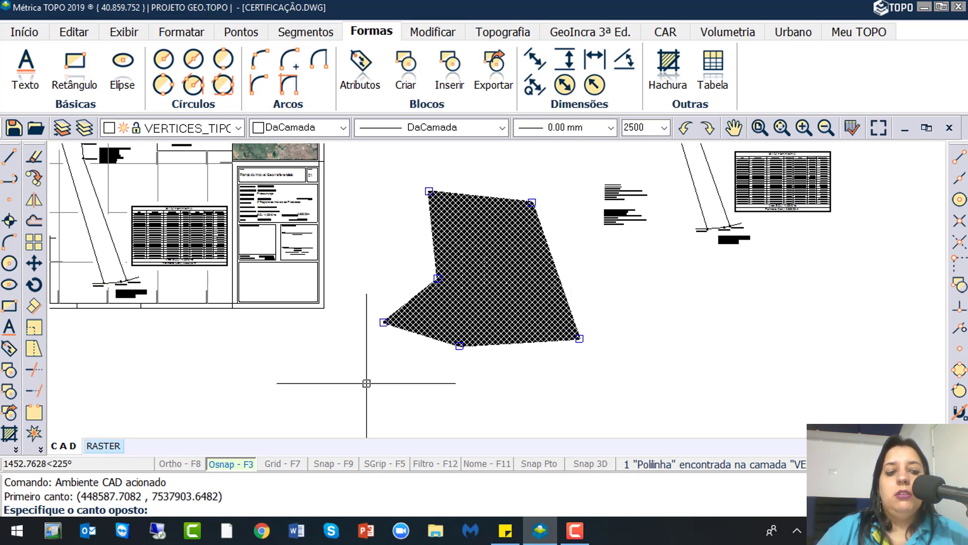
pyautogui.press('Delete')
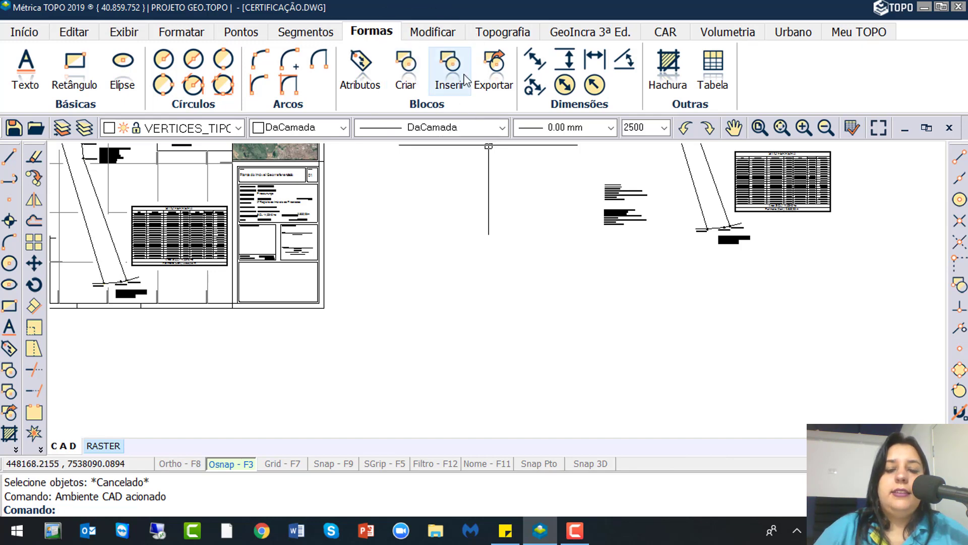
# Open the block insertion settings, review the names of the blocks stored in the drawing, and close without inserting any
pyautogui.click(495, 76)
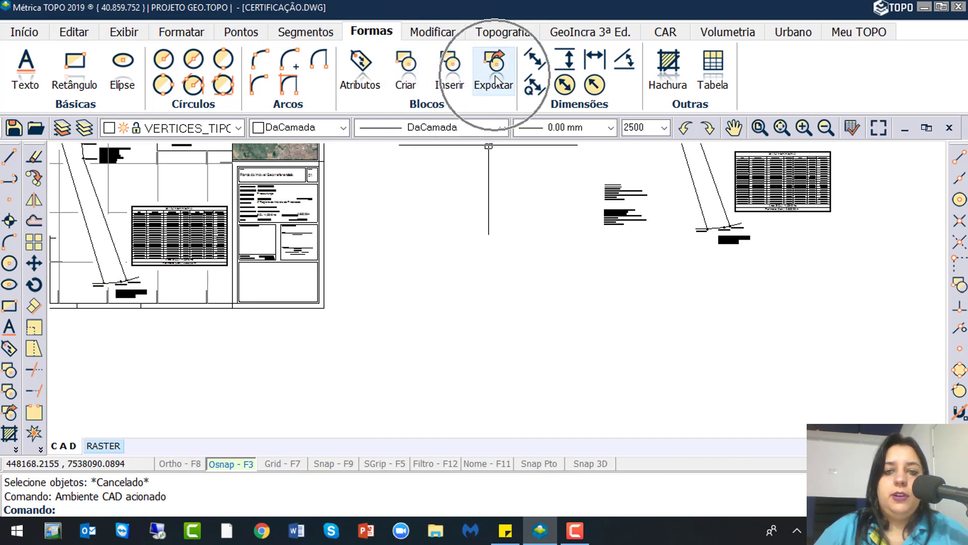
pyautogui.click(71, 32)
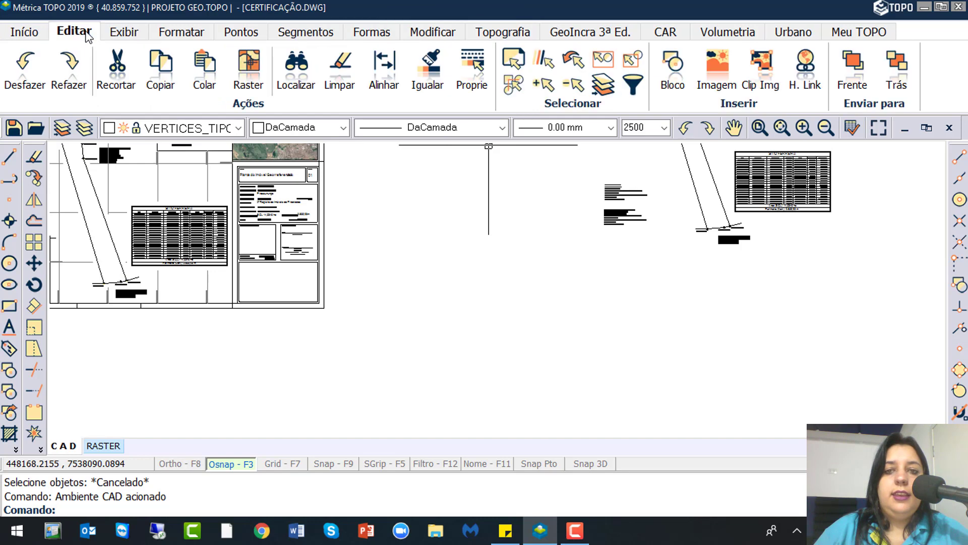
pyautogui.click(739, 110)
pyautogui.click(673, 68)
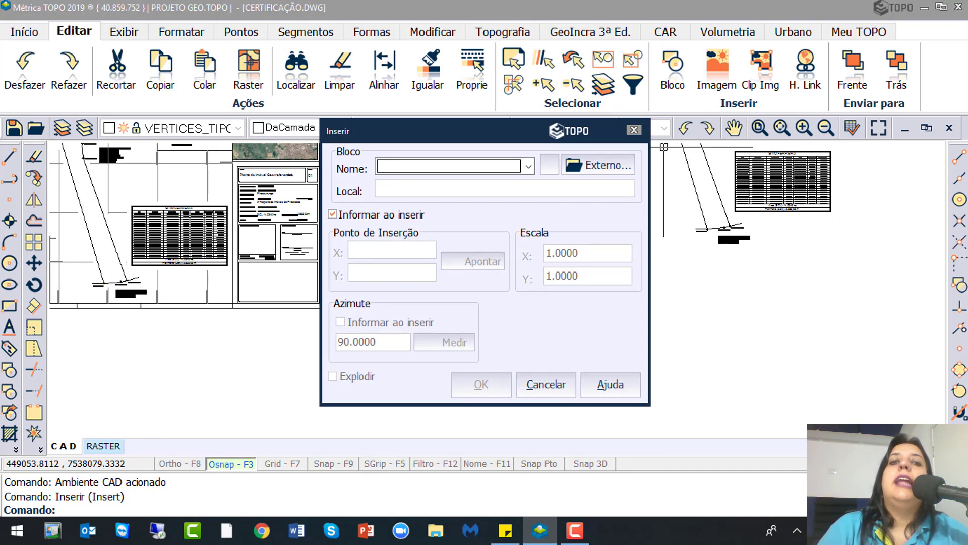
pyautogui.click(528, 166)
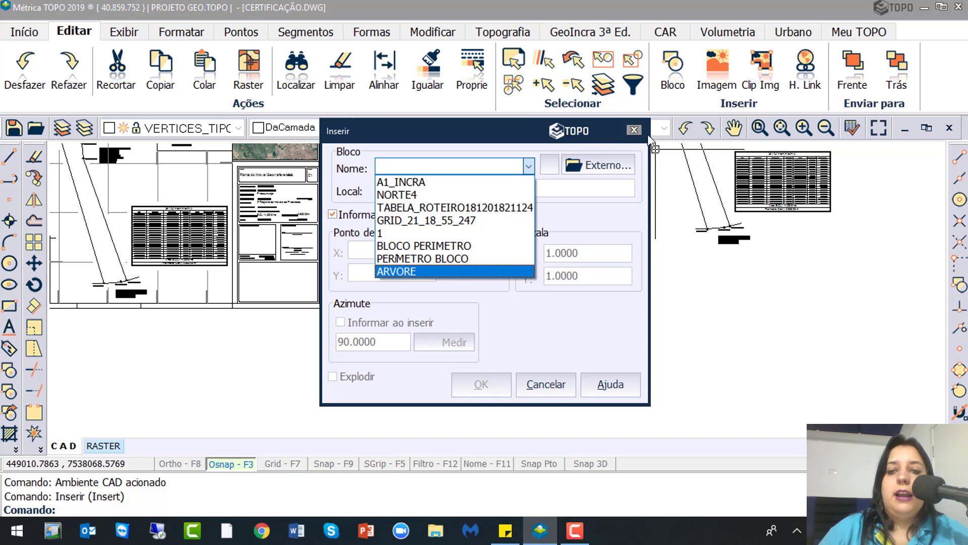
pyautogui.click(634, 130)
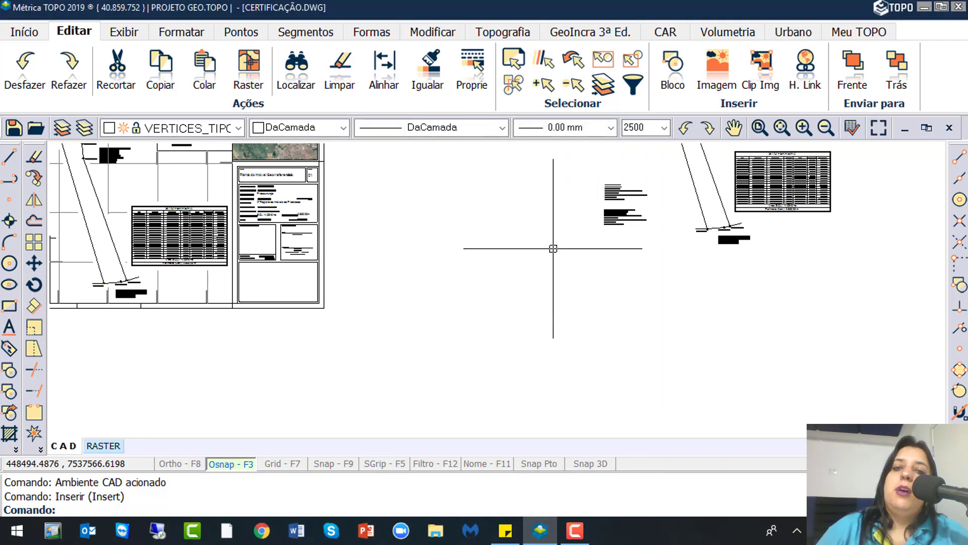